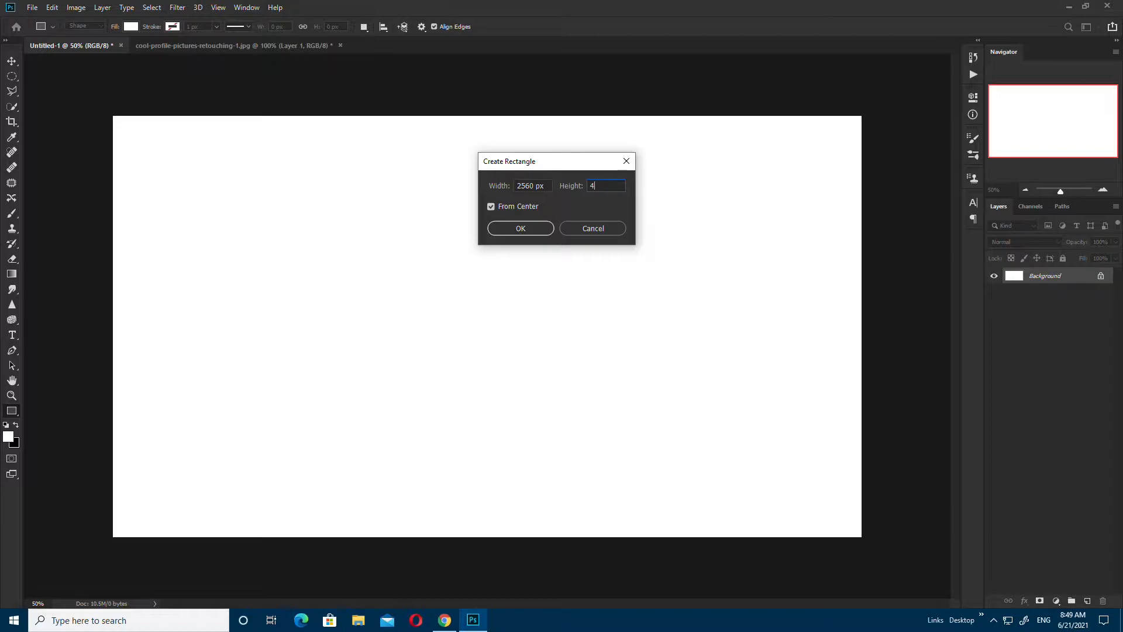
Step: Create a 2560×423 px rectangle and fill it near-black #1e1e1e
click(533, 226)
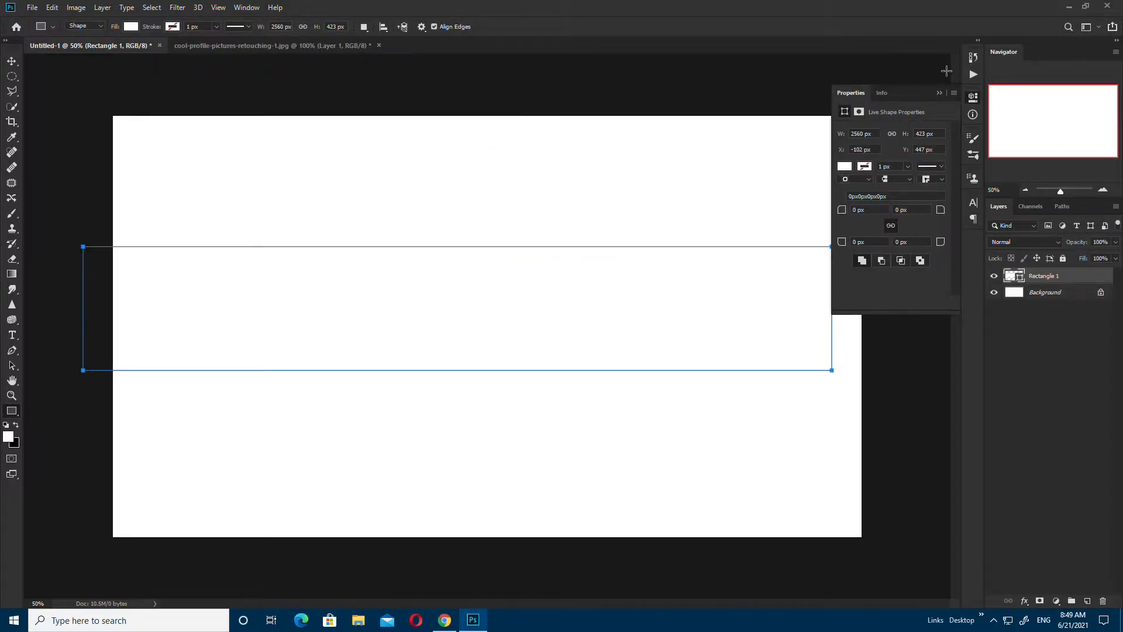
click(939, 93)
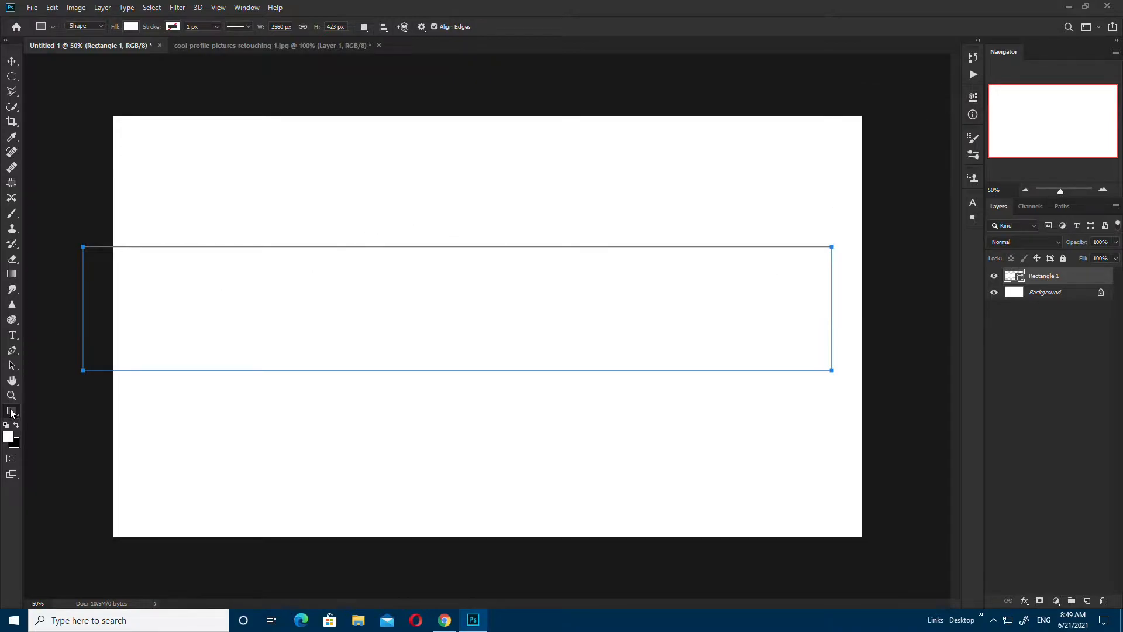
double_click(1021, 278)
mouse_move(847, 431)
mouse_down()
mouse_move(809, 434)
mouse_move(797, 453)
mouse_move(813, 443)
mouse_up()
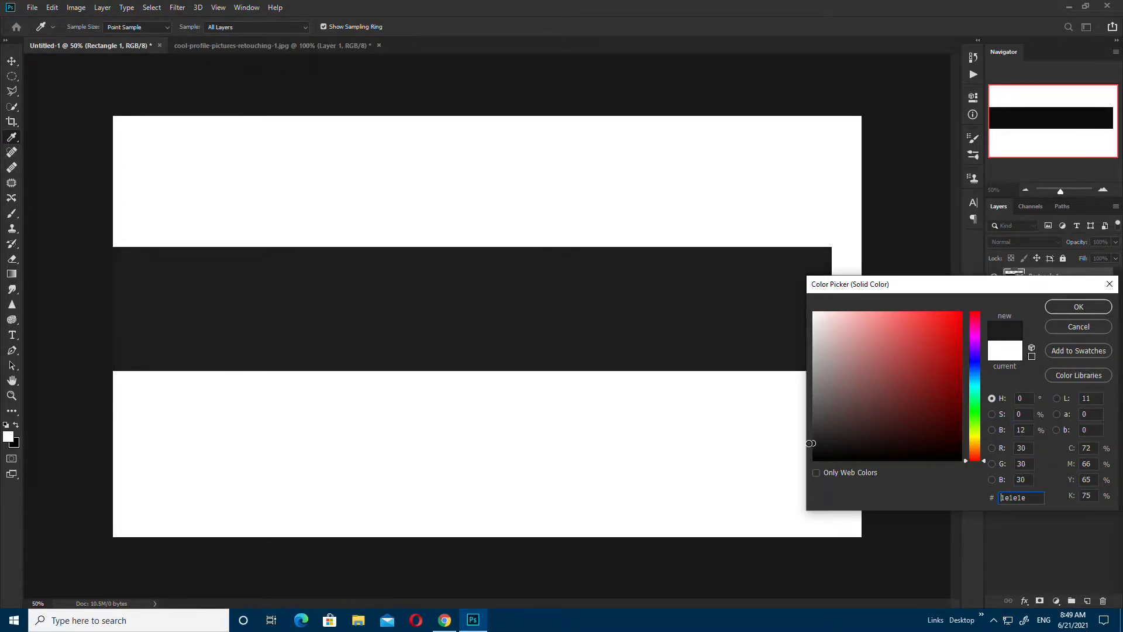
click(1079, 307)
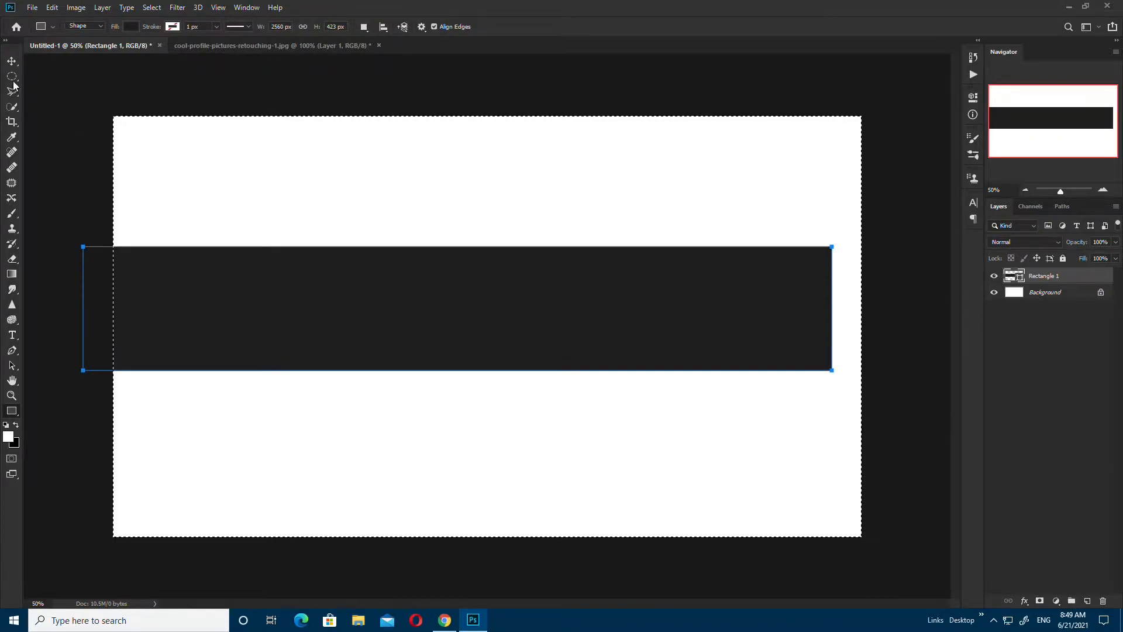
Step: Centre the dark band horizontally and vertically on the canvas, then deselect it
click(12, 61)
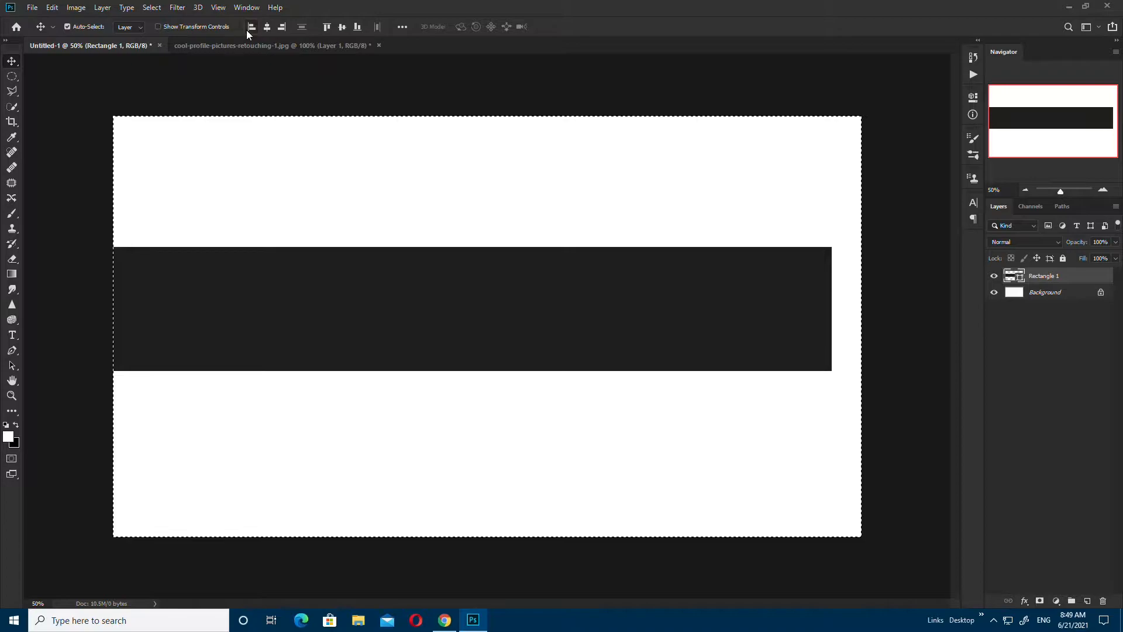
click(263, 29)
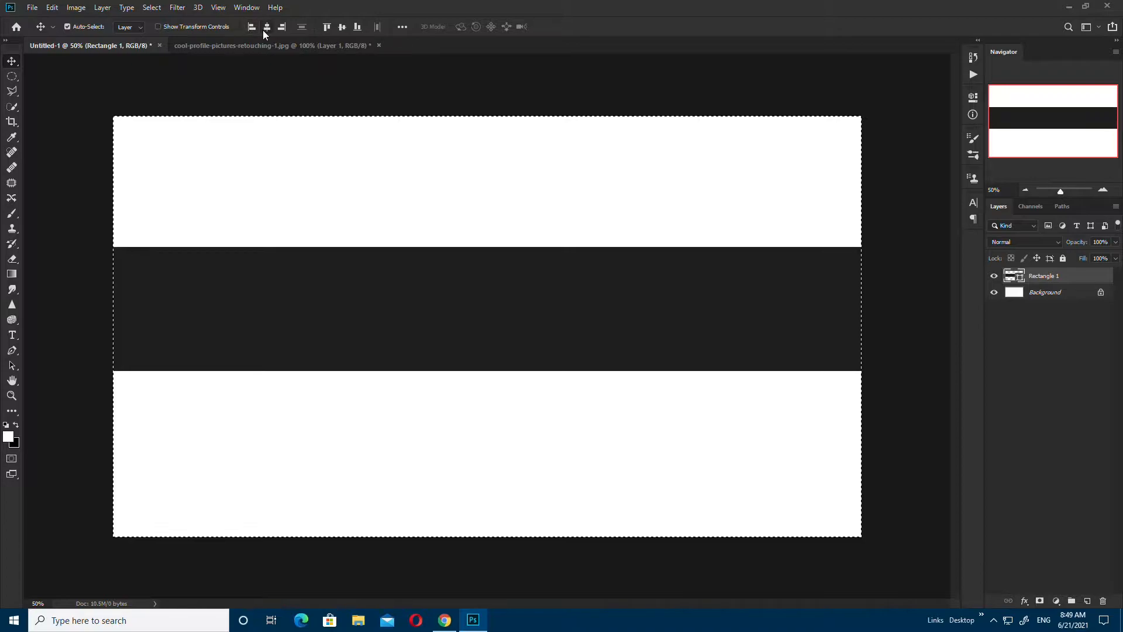
click(341, 27)
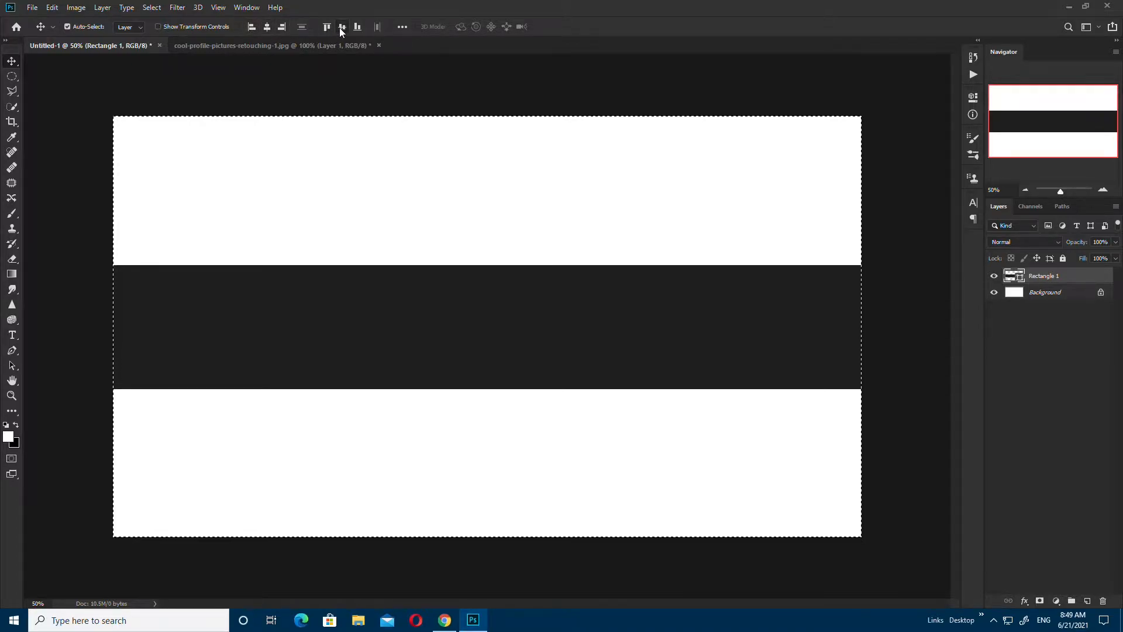
click(1004, 392)
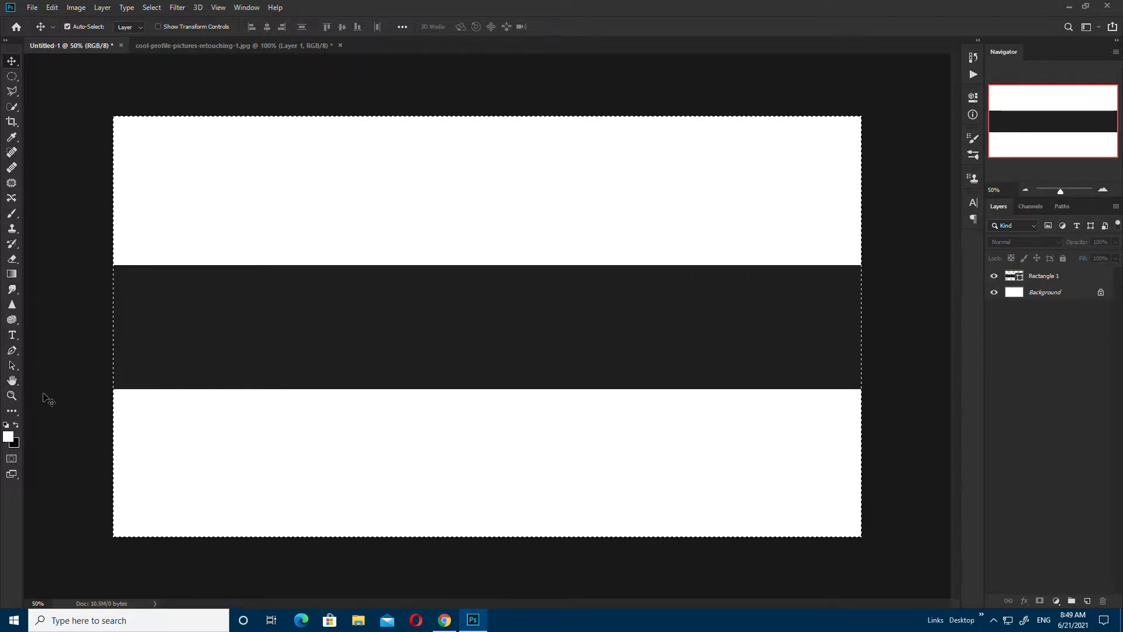
Step: Draw a new rectangle at exactly 1855×423 px
key(u)
click(456, 178)
text(1855)
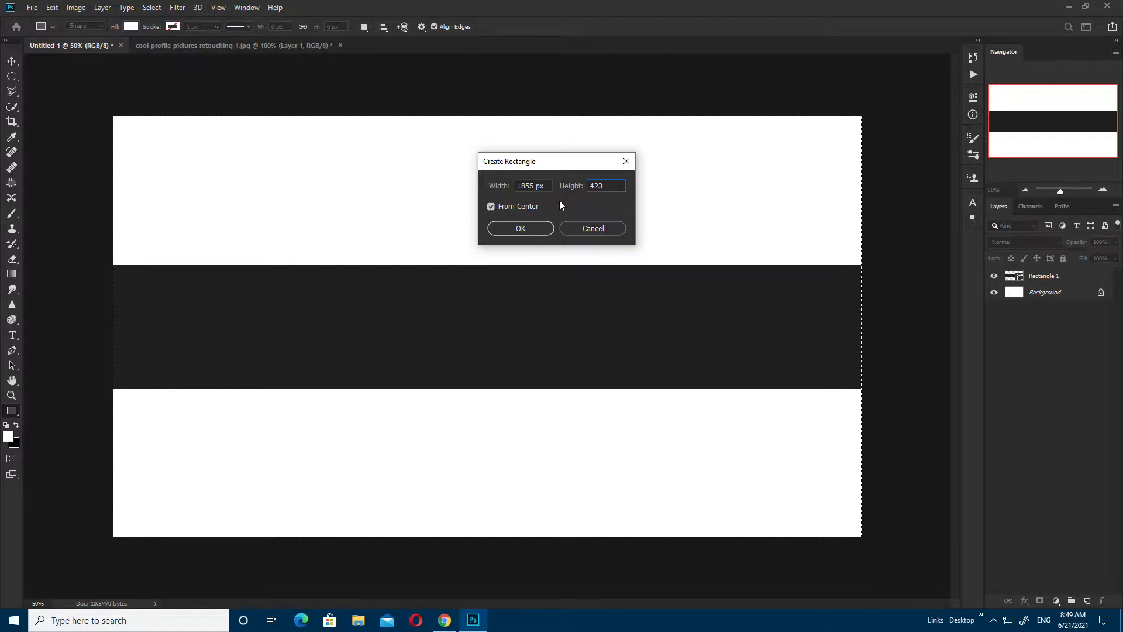
key(Return)
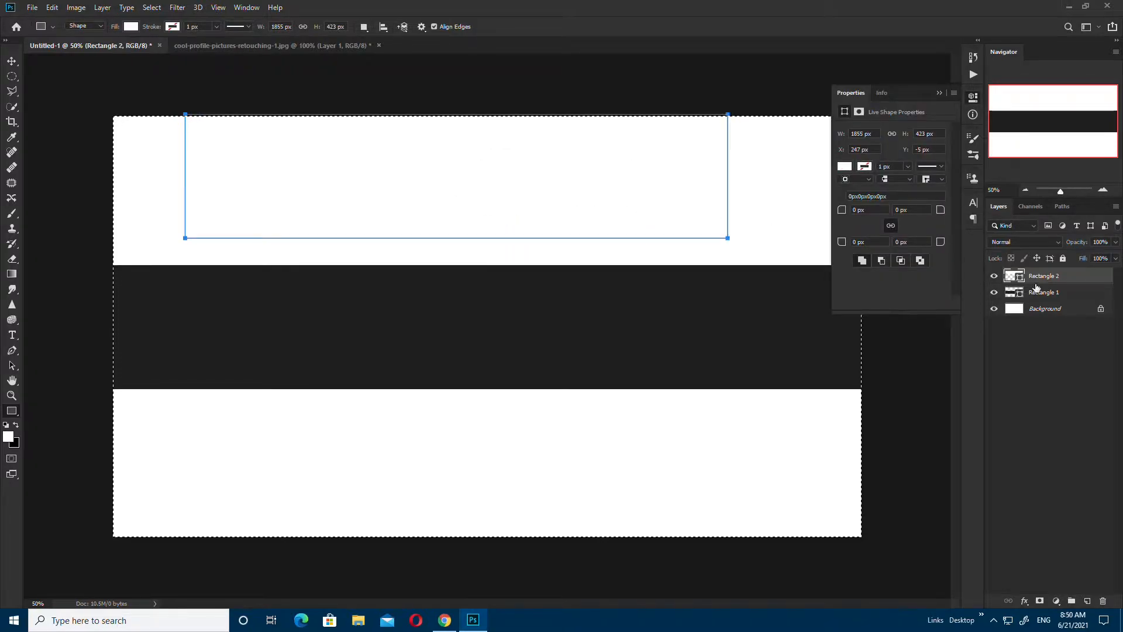
click(845, 167)
click(844, 168)
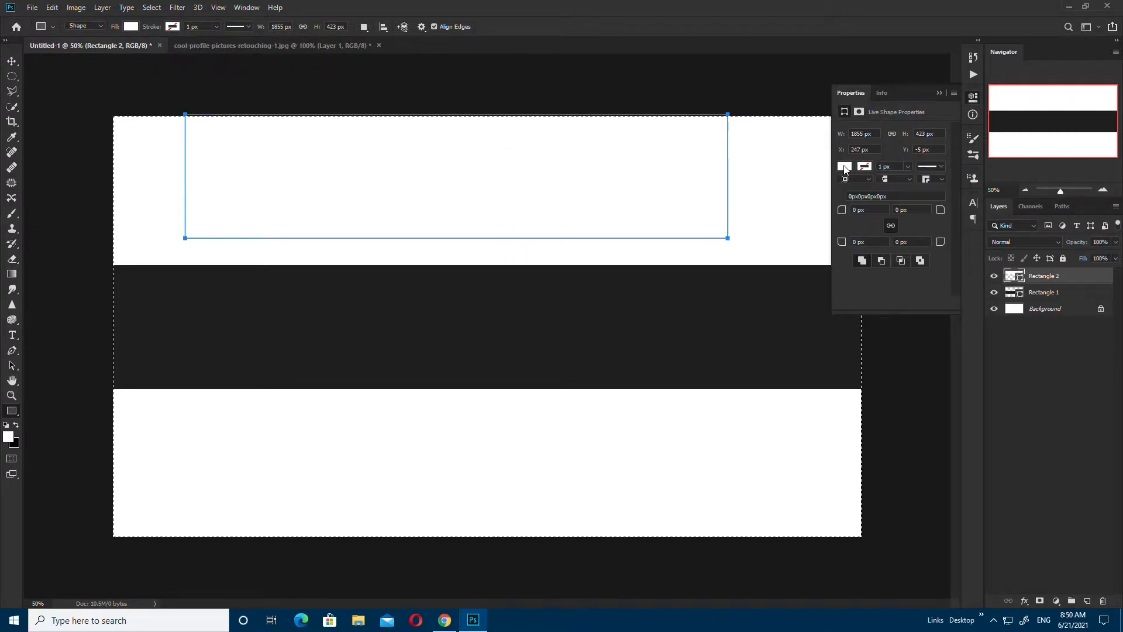
click(937, 93)
Step: Fill the new rectangle grey #474747 and centre it on the canvas
double_click(1014, 276)
mouse_move(831, 435)
mouse_down()
mouse_move(809, 440)
mouse_move(813, 419)
mouse_up()
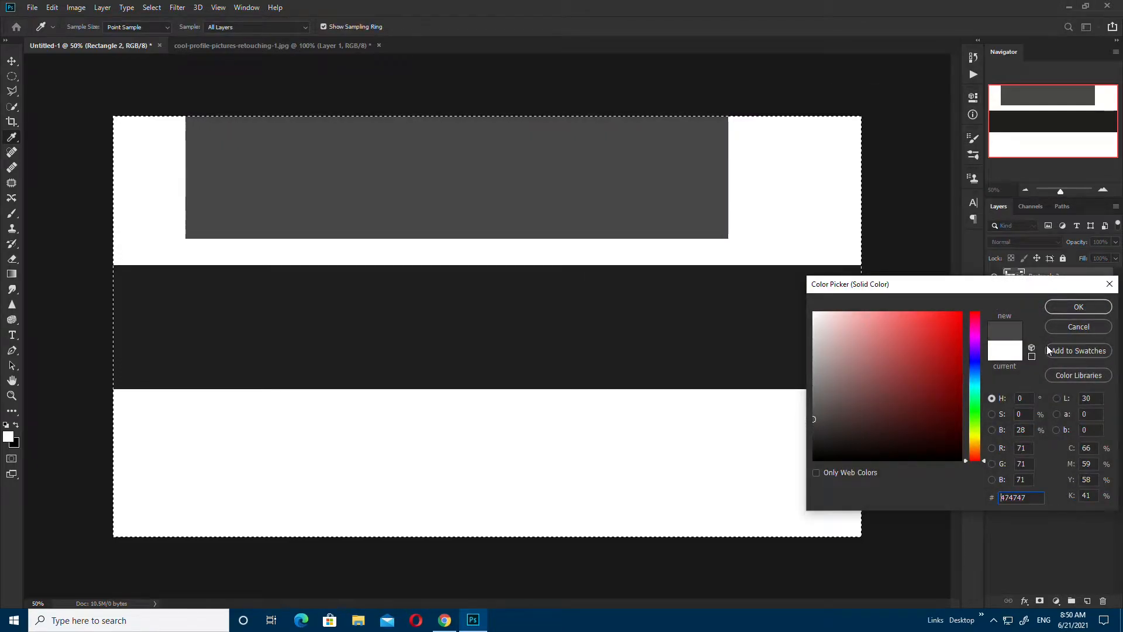
click(1082, 308)
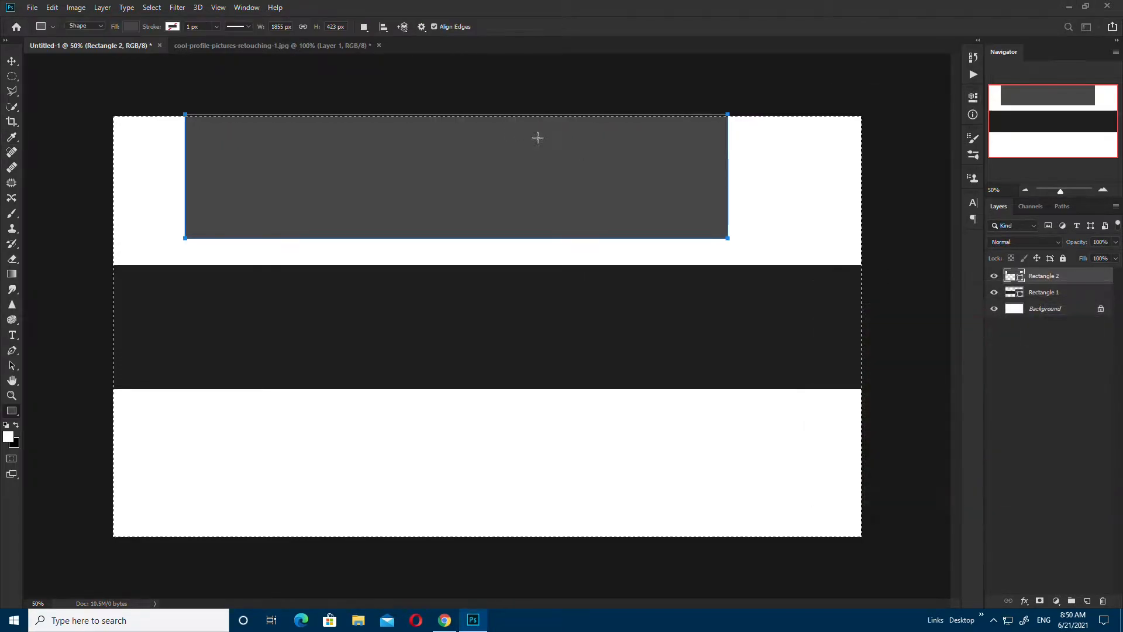
click(12, 61)
click(267, 27)
click(342, 27)
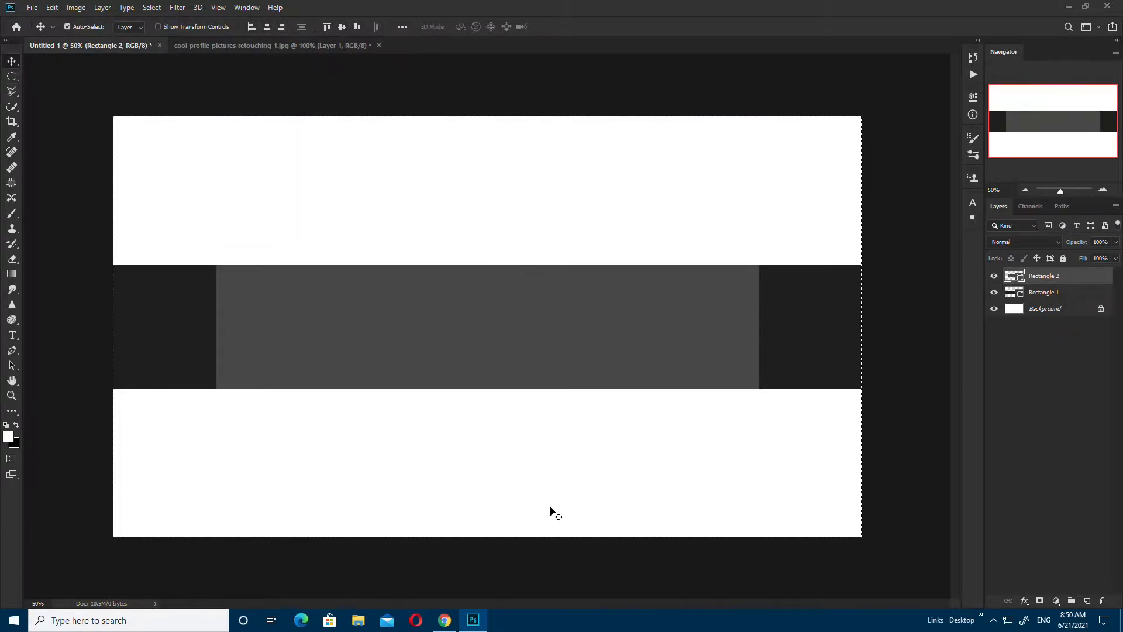
Step: Create a 1546×423 px rectangle filled lighter grey #767676
key(u)
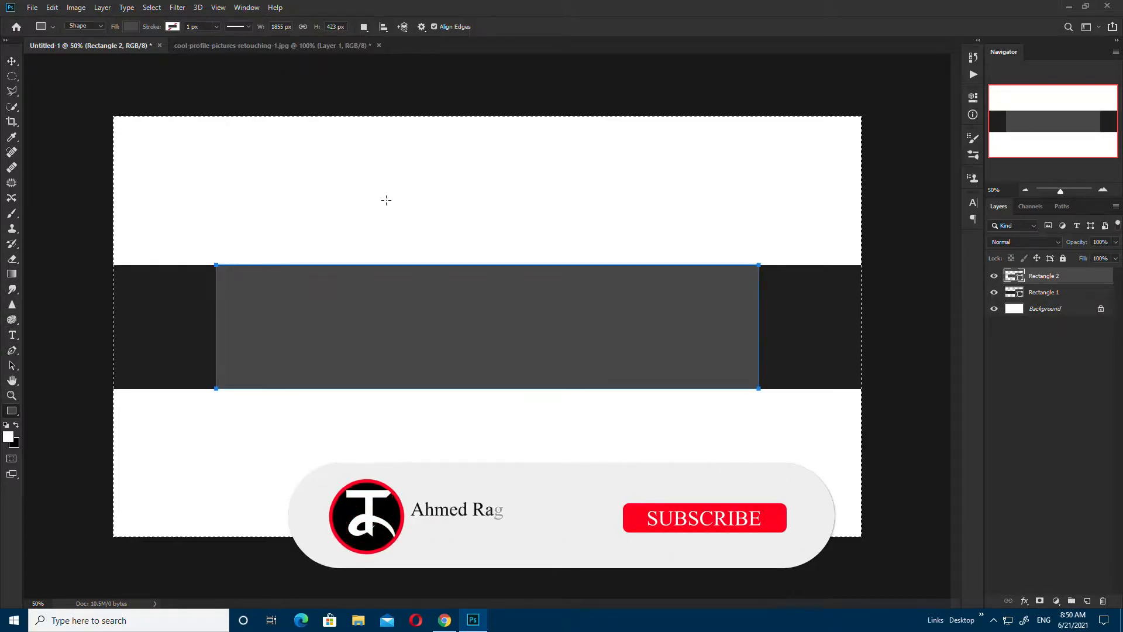
click(386, 200)
text(1546)
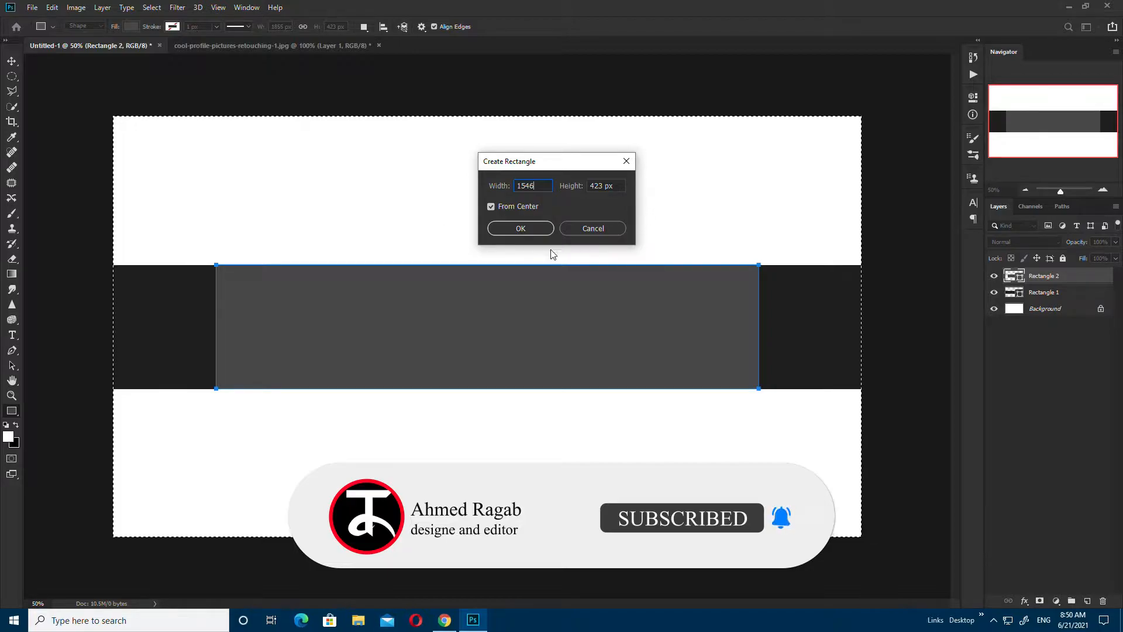
click(523, 229)
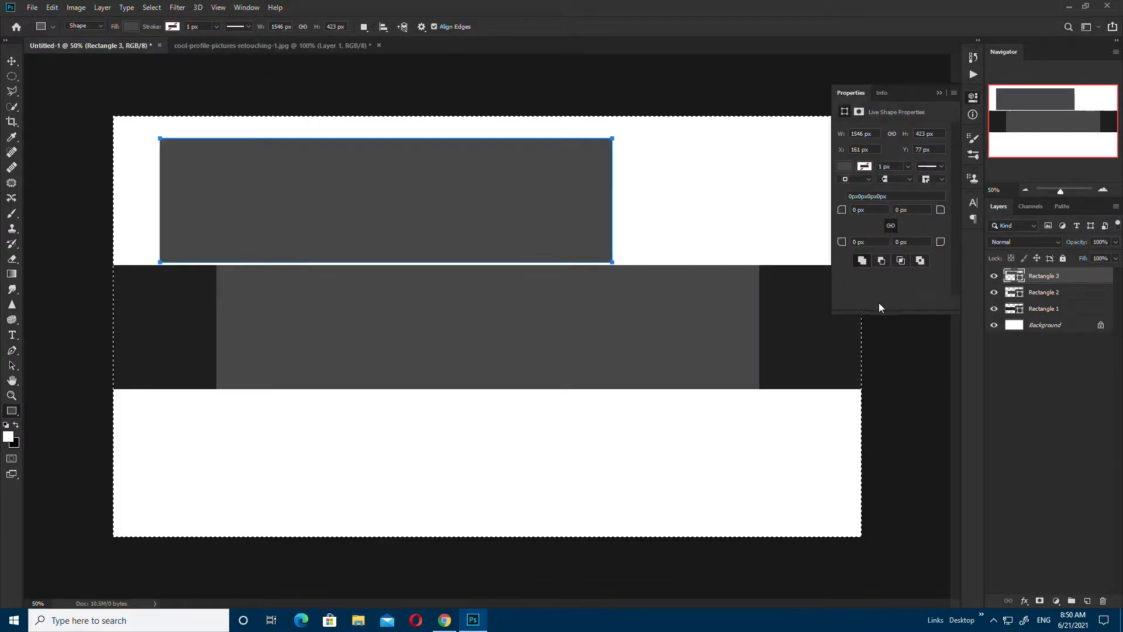
double_click(1011, 276)
drag(821, 414, 809, 391)
click(1077, 312)
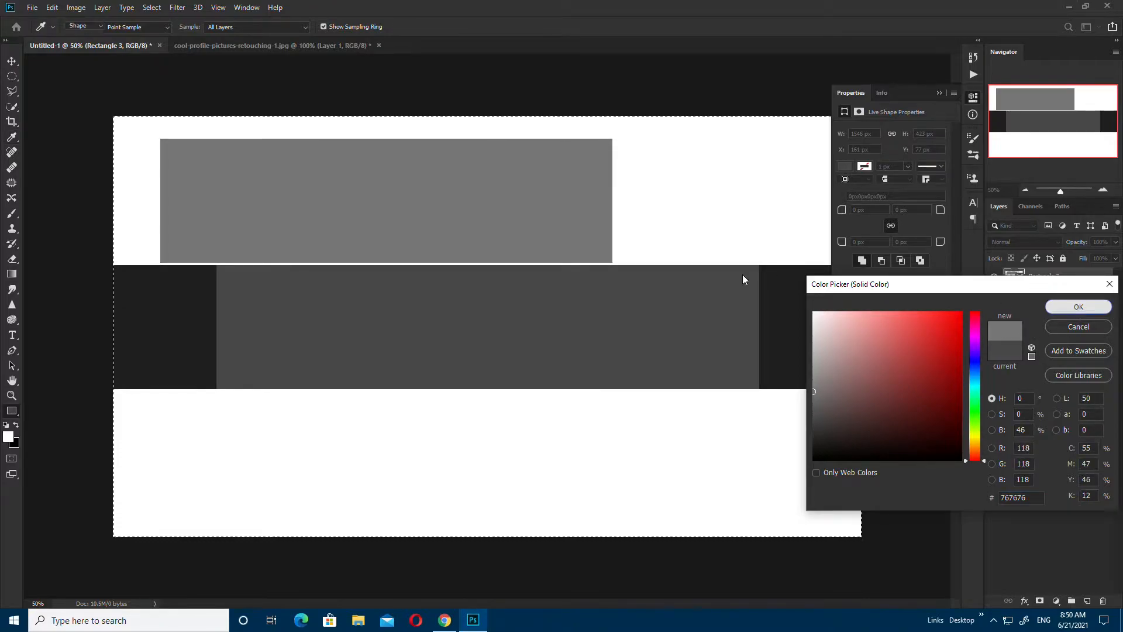
Step: Centre the third rectangle on the canvas and start enlarging the placed fern photo
click(11, 61)
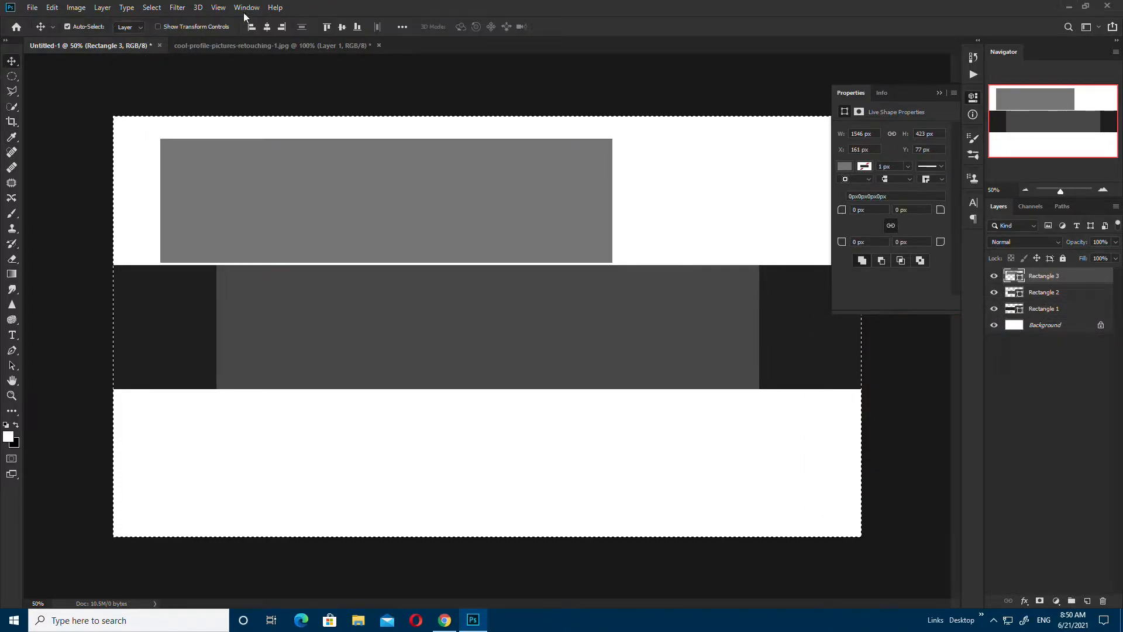
click(267, 27)
click(343, 27)
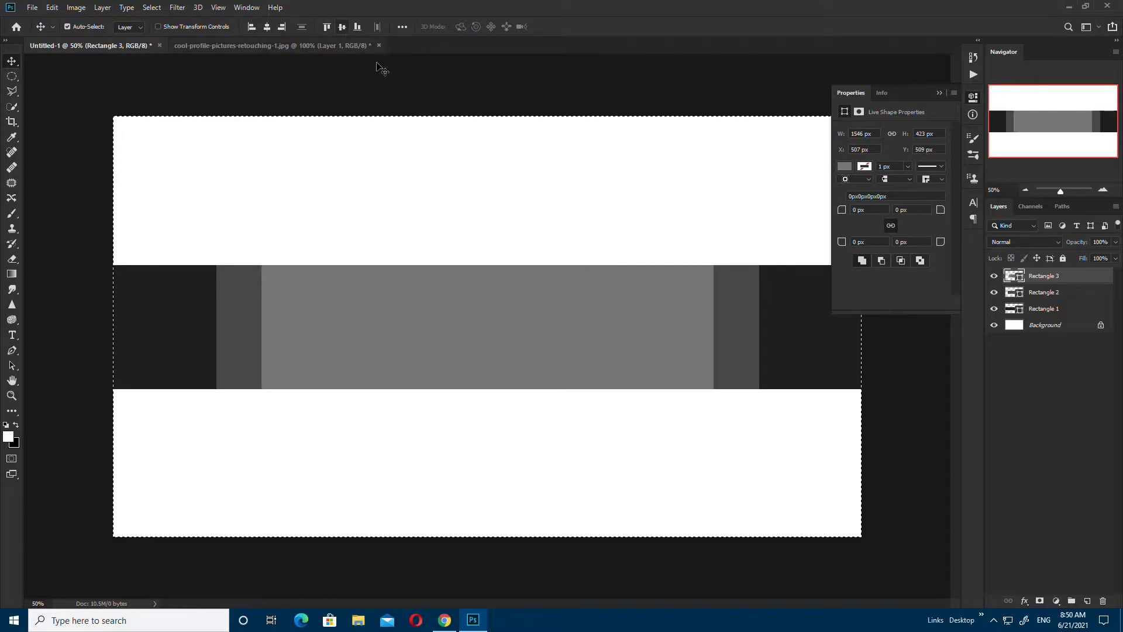
click(939, 93)
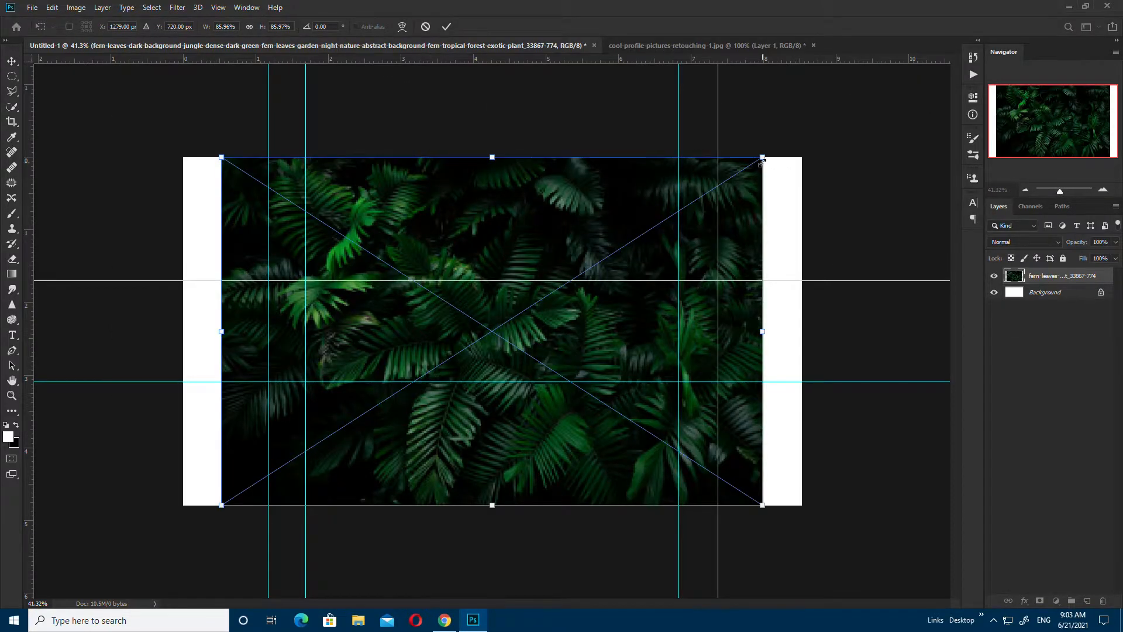
drag(764, 157, 797, 142)
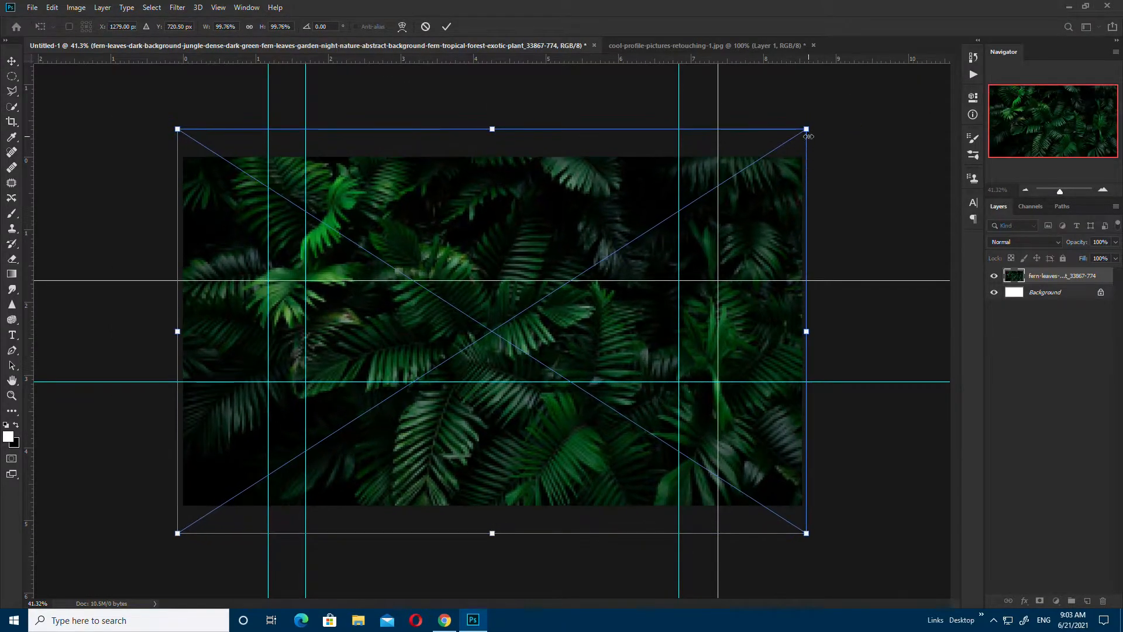
Step: Commit the fern image's size, drag the portrait in as Layer 1, and hide it
key(Return)
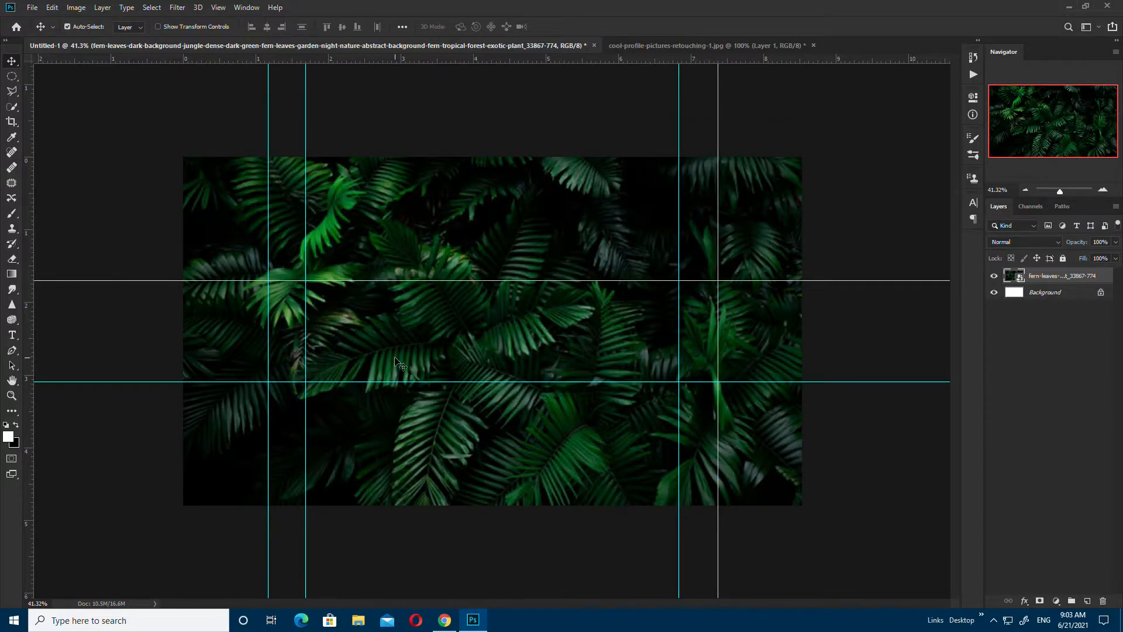
key(ctrl+plus)
click(657, 46)
drag(438, 386, 314, 337)
click(994, 276)
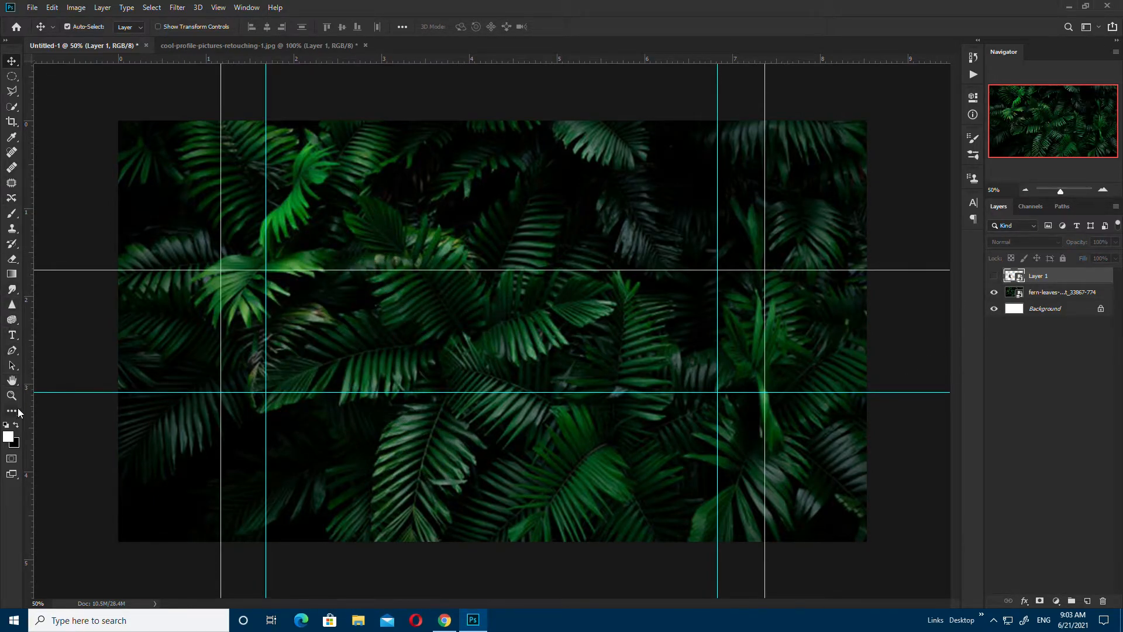
Step: Draw a white bar with 36 px rounded corners, rotated about 43° and made thinner
key(u)
drag(719, 161, 359, 200)
drag(841, 218, 912, 225)
key(v)
drag(572, 195, 332, 361)
key(ctrl+t)
drag(539, 377, 379, 436)
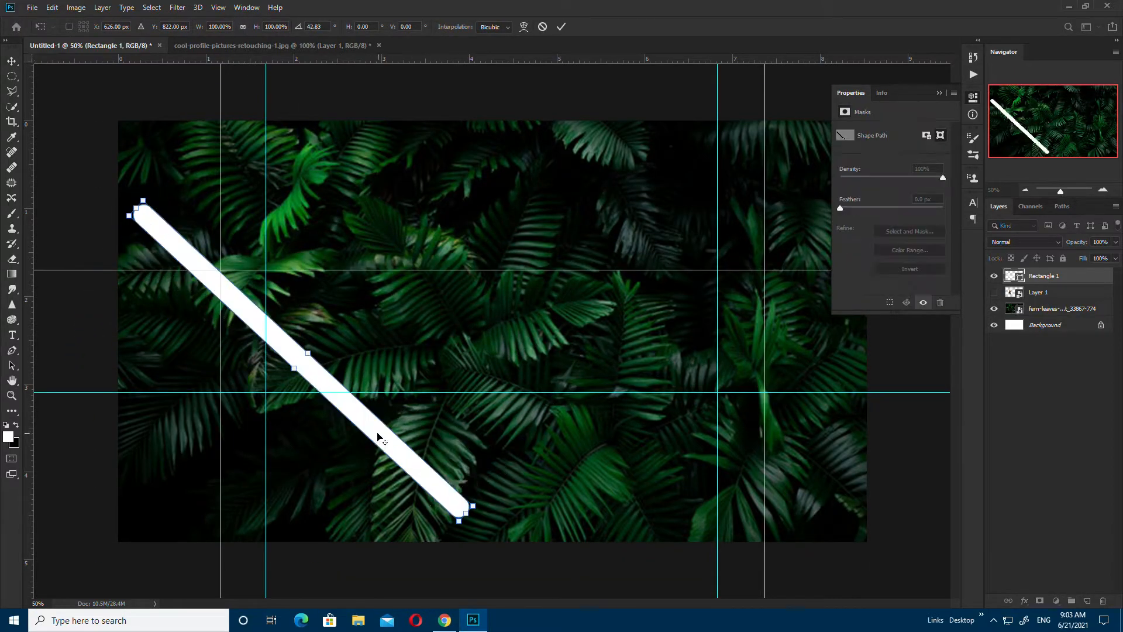
drag(312, 354, 325, 314)
key(Return)
Step: Duplicate the bar into six parallel copies and merge them into one layer
drag(325, 315, 354, 348)
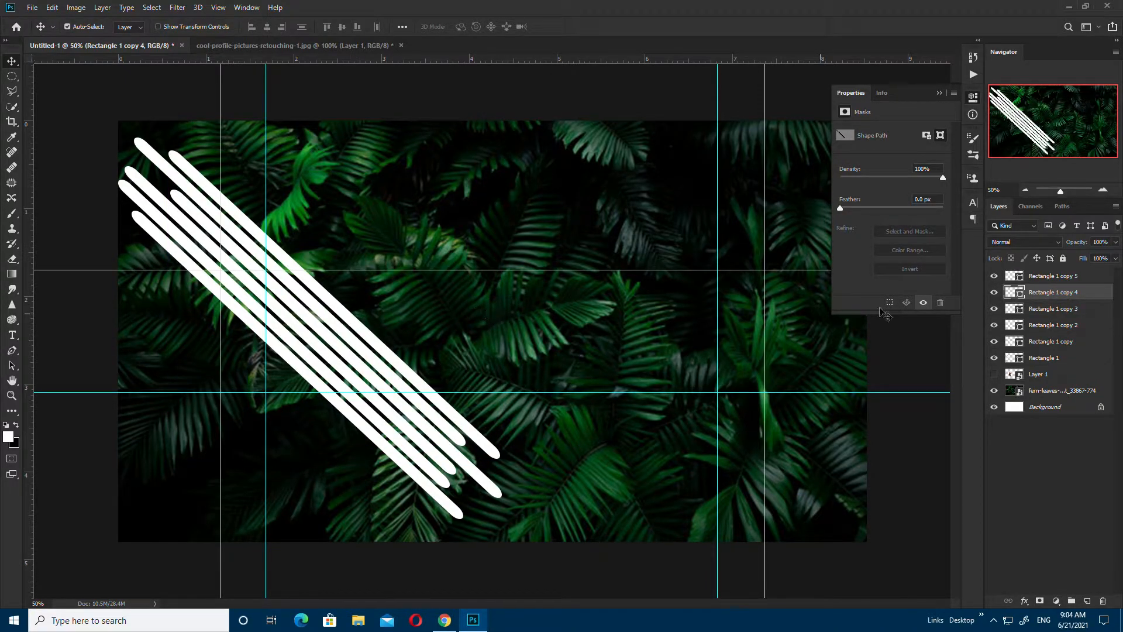
click(1060, 279)
shift+click(1061, 361)
right_click(1061, 361)
click(877, 462)
Step: Scale the merged stripes down to about 66% and shift them slightly right and down
key(ctrl+t)
drag(497, 141, 469, 171)
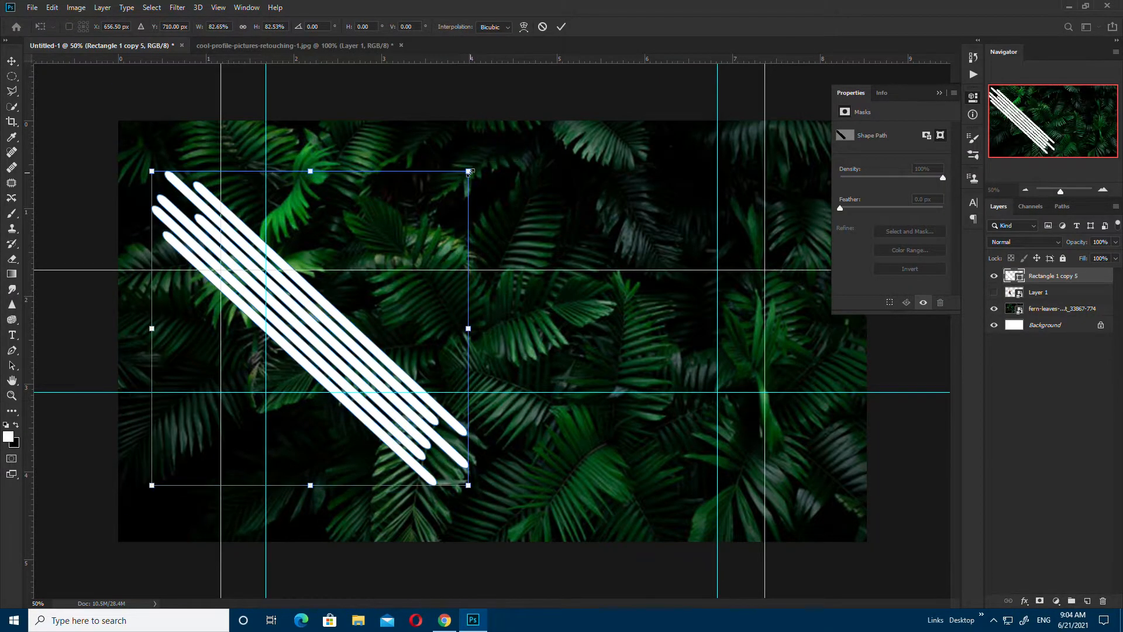
key(ctrl+s)
click(520, 232)
click(522, 366)
key(ctrl+t)
drag(502, 137, 436, 201)
drag(372, 379, 393, 387)
key(Return)
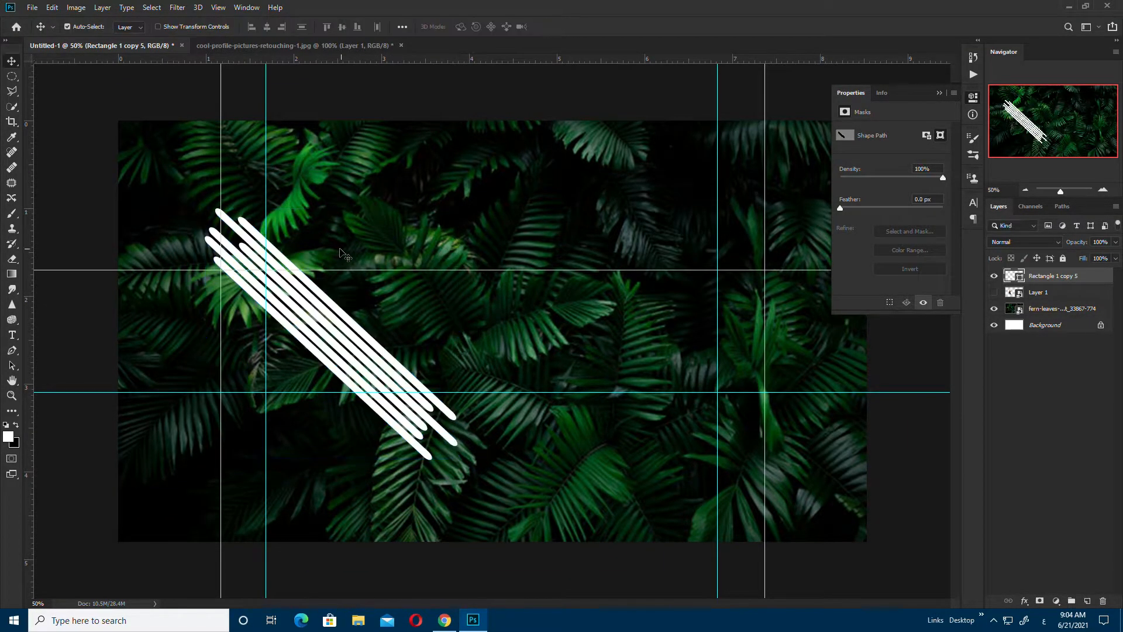
Step: Move the portrait layer above the stripes and clip it to them with a clipping mask
scroll(364, 376, up, 5)
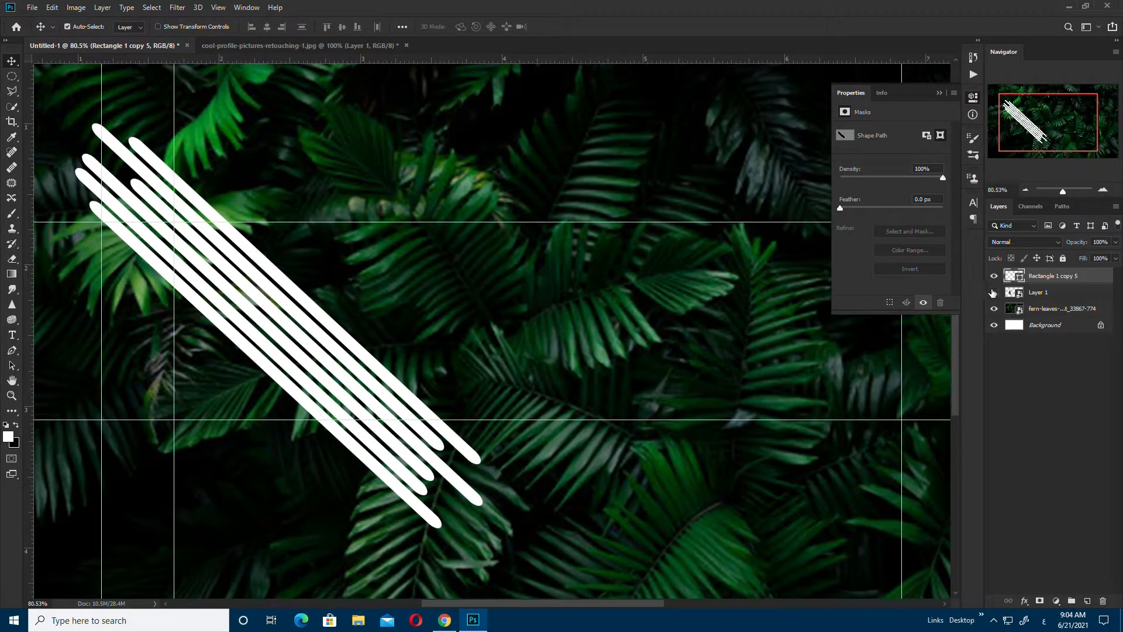
drag(991, 292, 1018, 272)
right_click(1046, 275)
click(912, 363)
drag(275, 305, 292, 322)
scroll(376, 369, down, 1)
key(ctrl+z)
scroll(373, 365, down, 1)
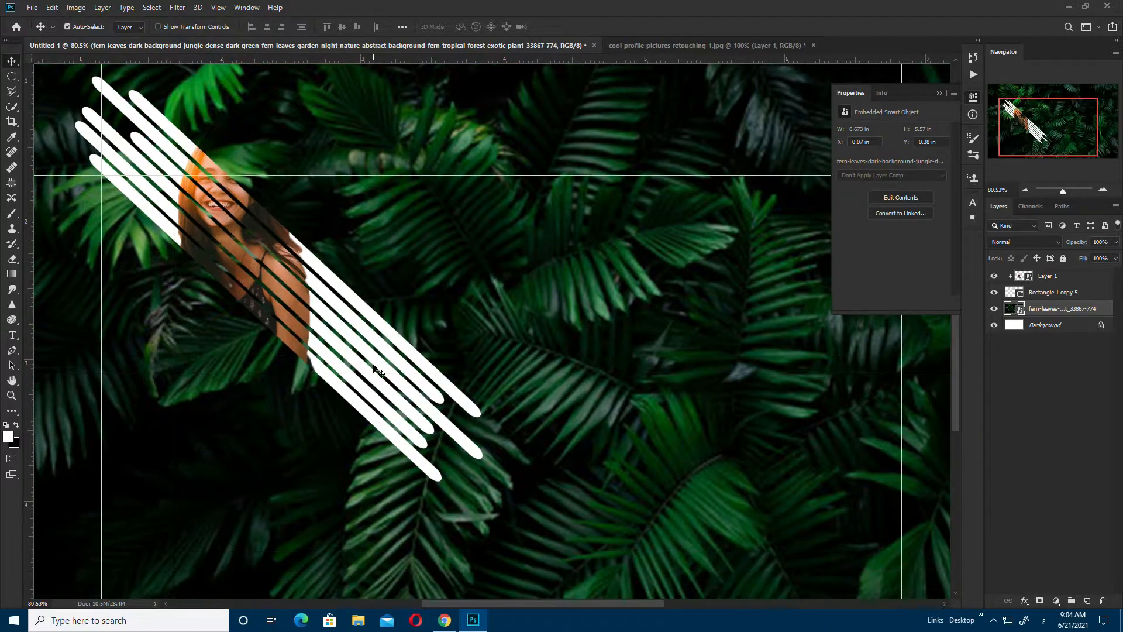
scroll(500, 356, down, 5)
Step: Enlarge the clipped portrait and move it so the woman's face shows through the stripes
click(1085, 275)
key(ctrl+t)
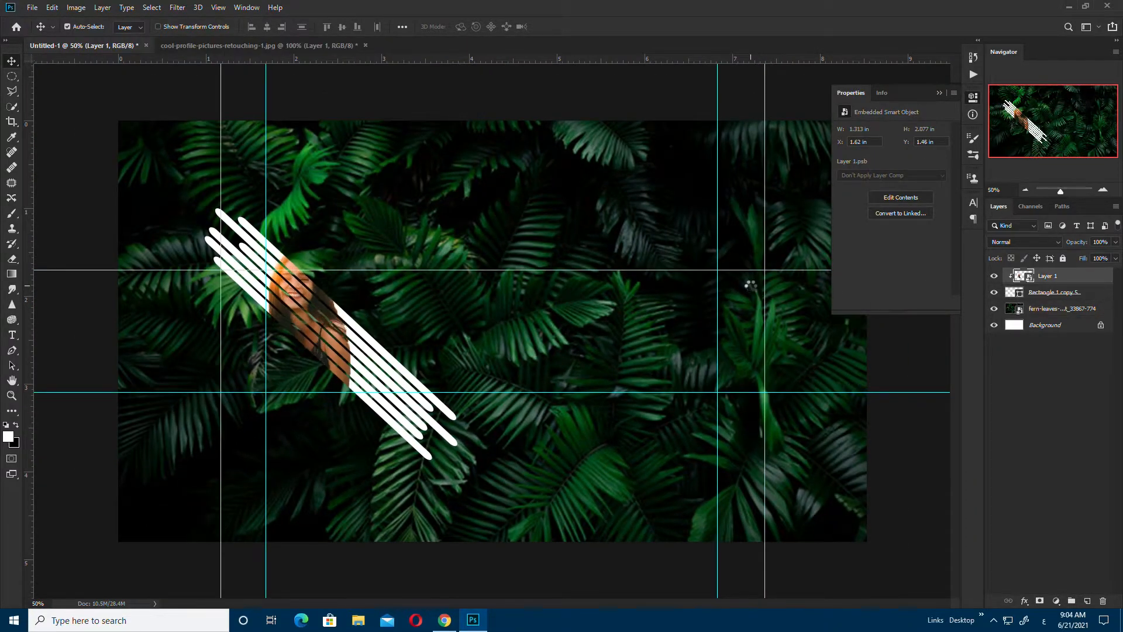
drag(366, 260, 379, 249)
key(Return)
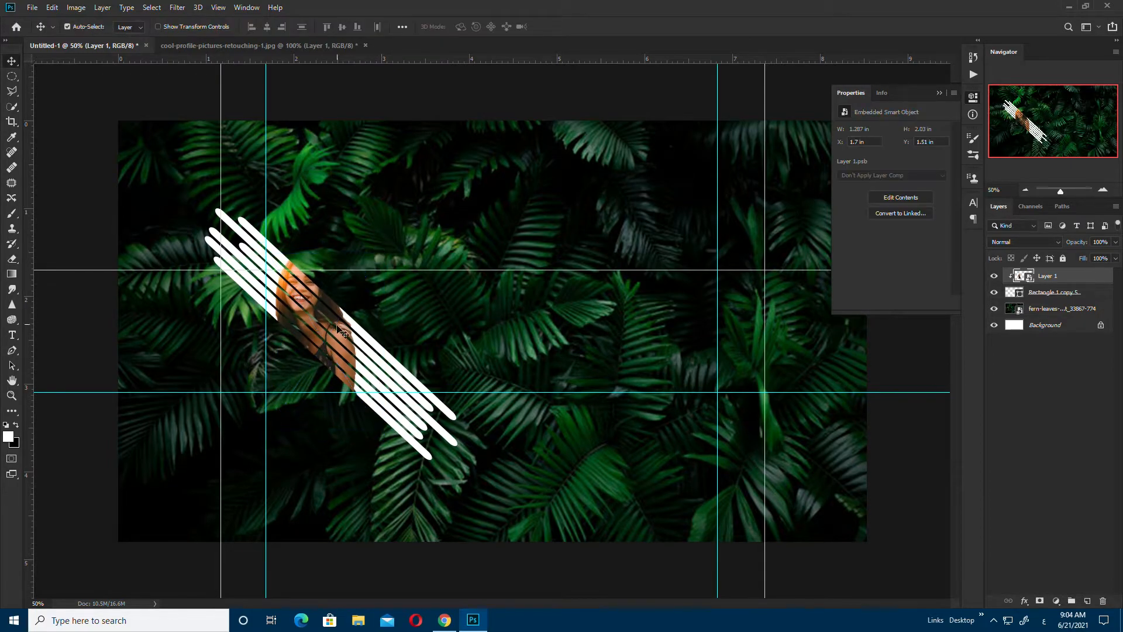
scroll(343, 331, up, 5)
drag(293, 354, 331, 398)
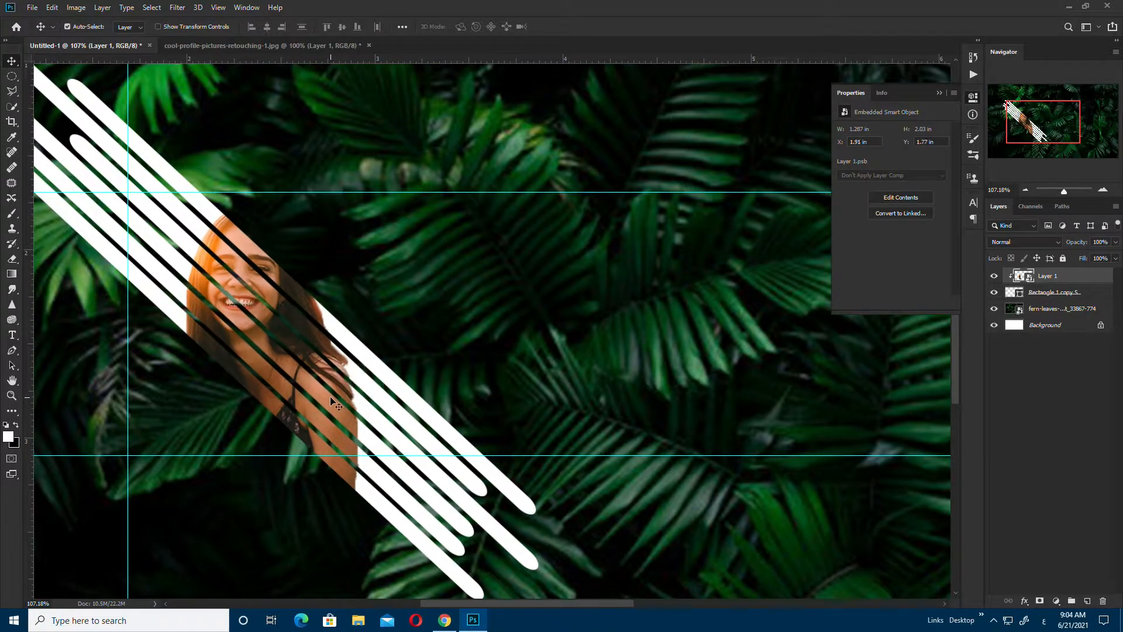
scroll(129, 429, down, 3)
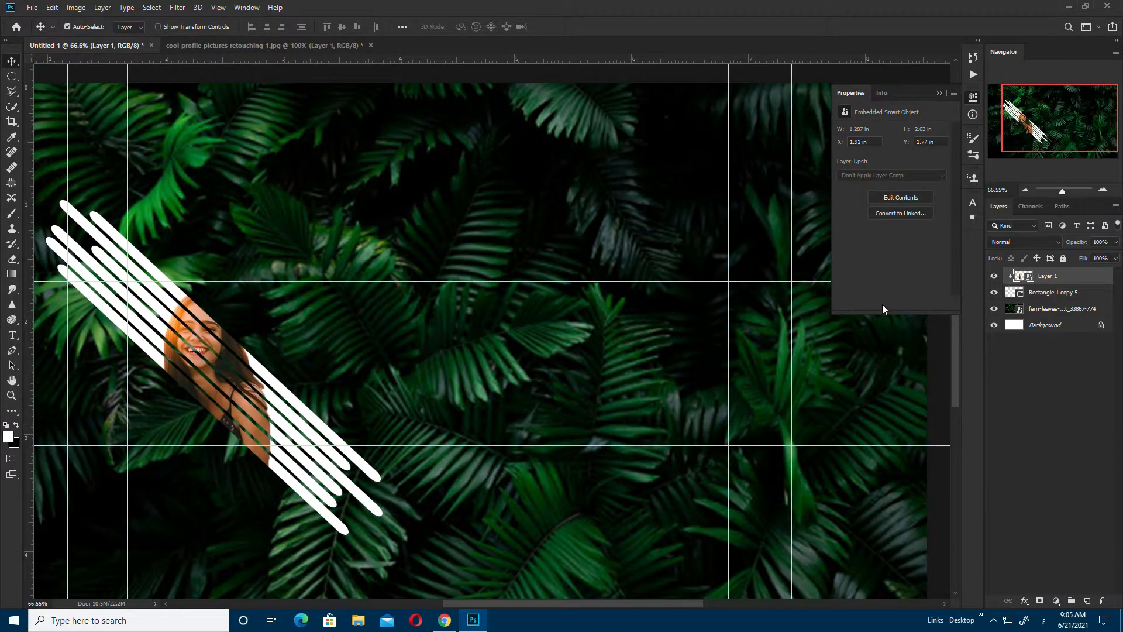
scroll(594, 358, down, 1)
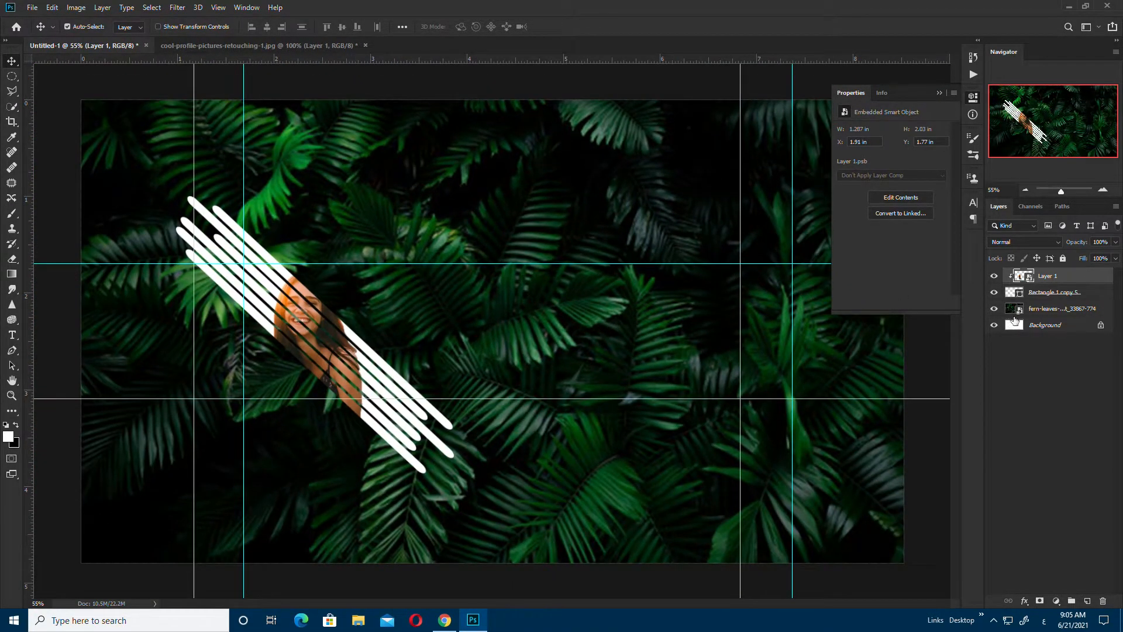
Step: Recolour the stripes layer to dark green #07330a in the Color Picker
click(1045, 297)
double_click(1012, 292)
mouse_move(921, 358)
mouse_down()
mouse_move(880, 418)
mouse_move(905, 441)
mouse_up()
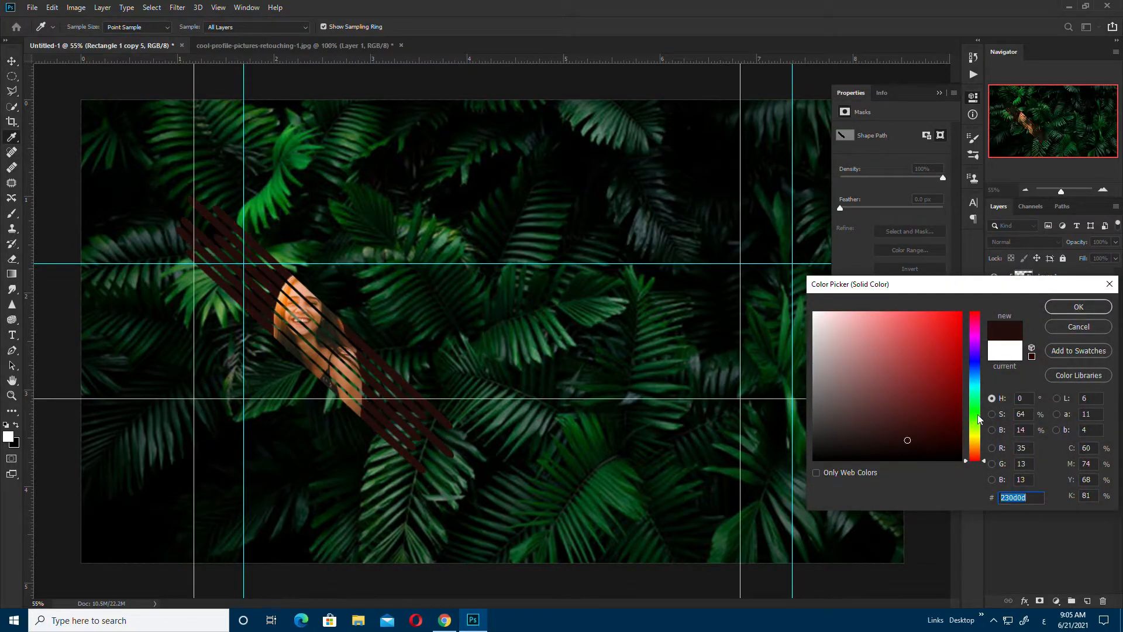
drag(980, 420, 980, 408)
drag(942, 372, 943, 435)
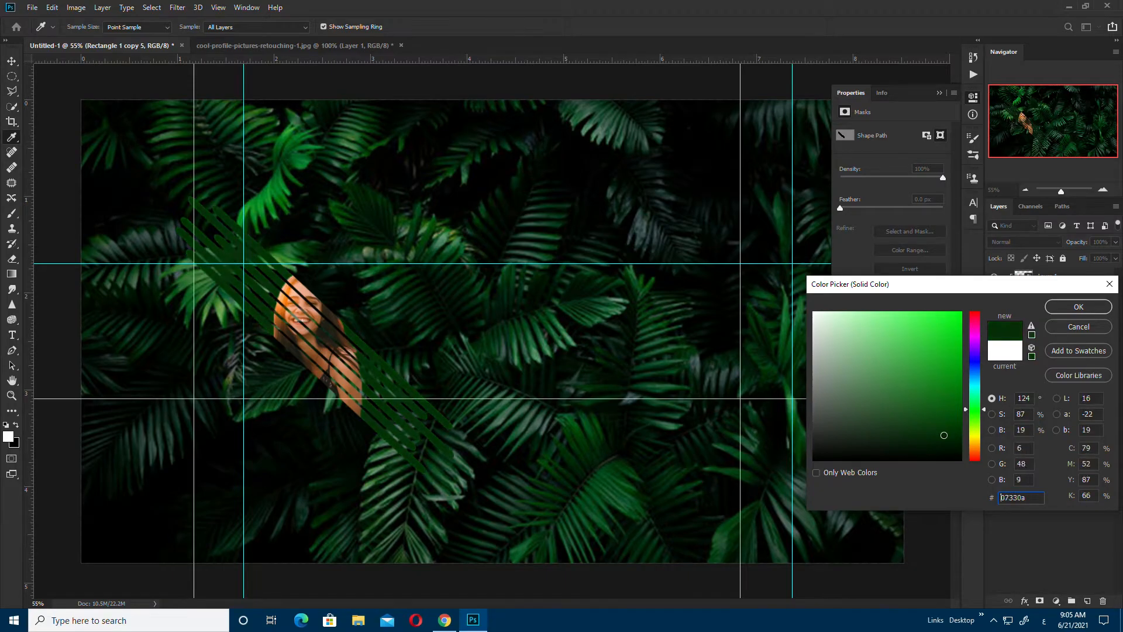
click(1079, 307)
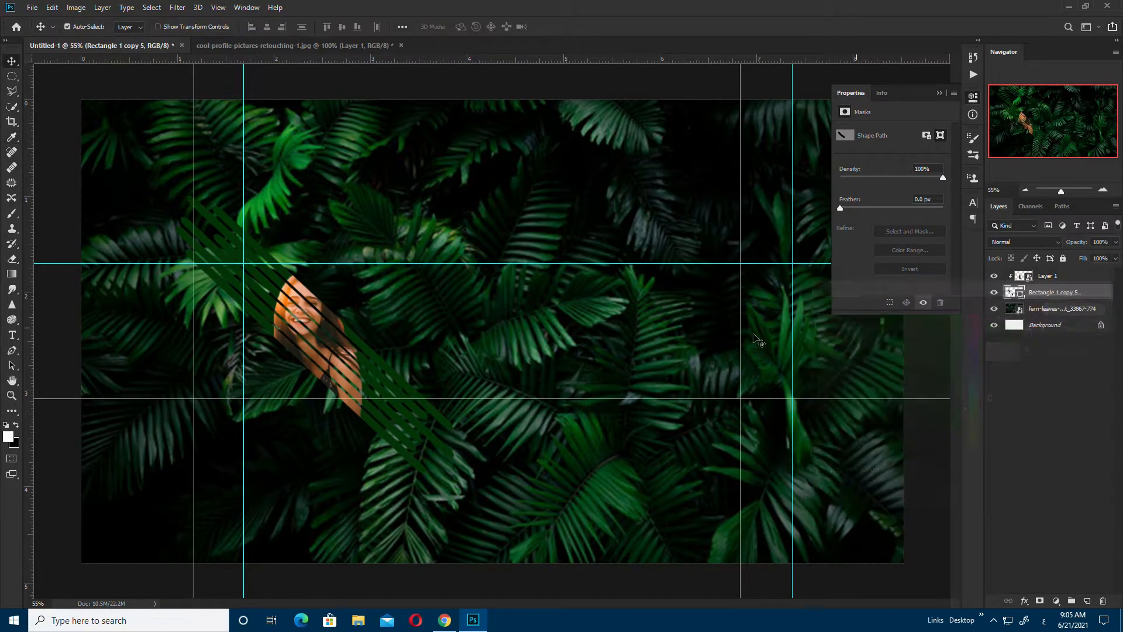
scroll(363, 346, up, 4)
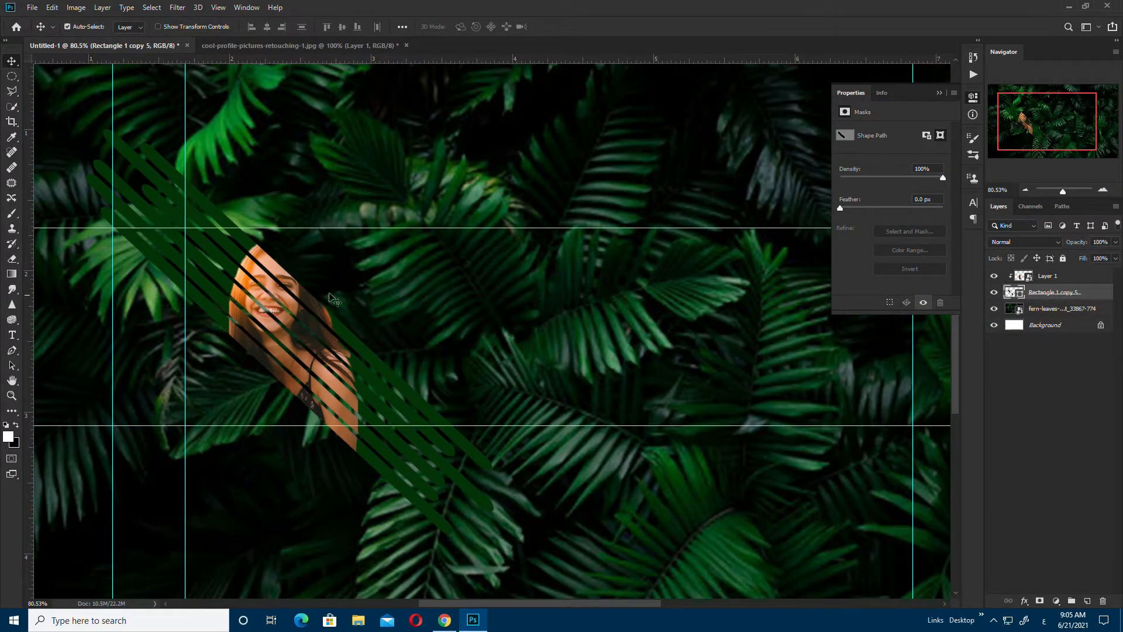
Step: Draw a long thin white rounded bar above the fern background layer
click(18, 414)
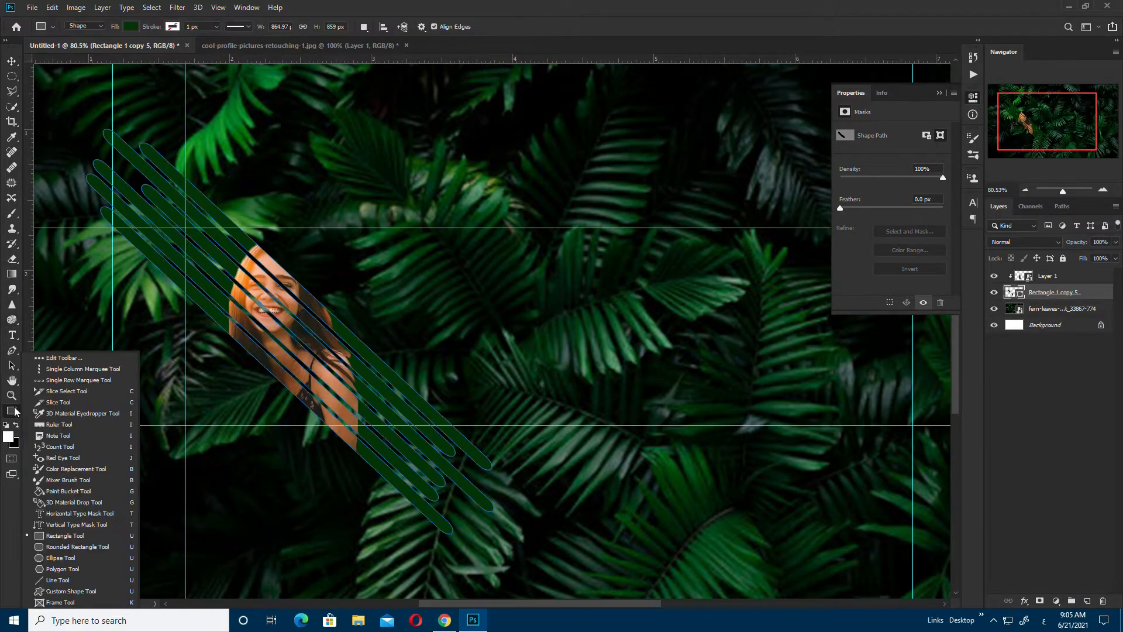
click(59, 524)
key(v)
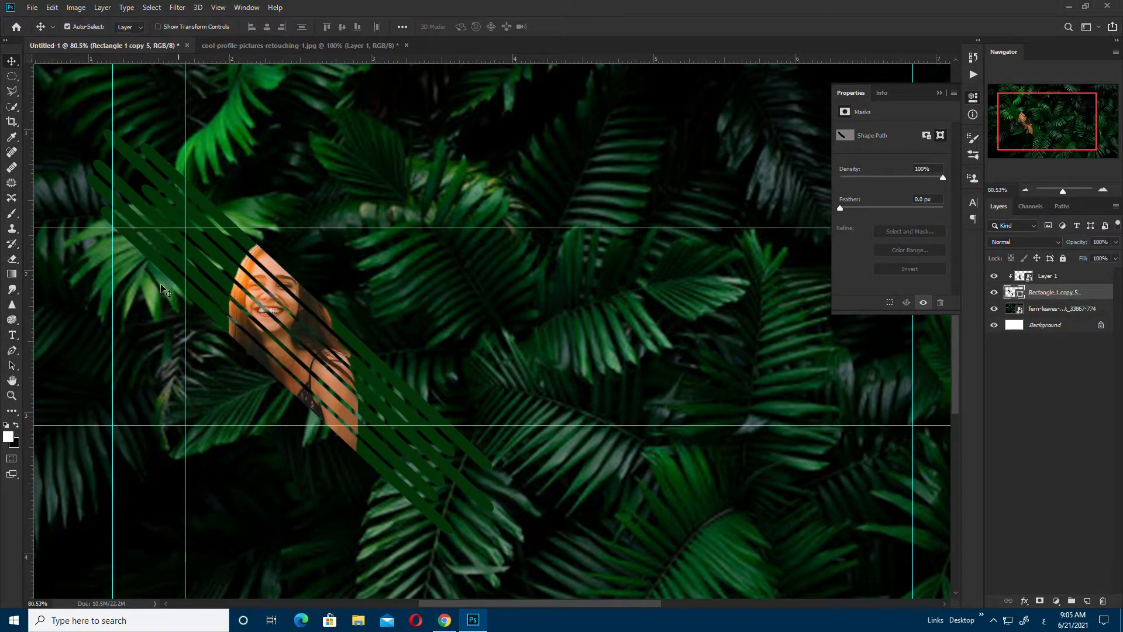
click(377, 322)
click(12, 410)
drag(453, 237, 836, 249)
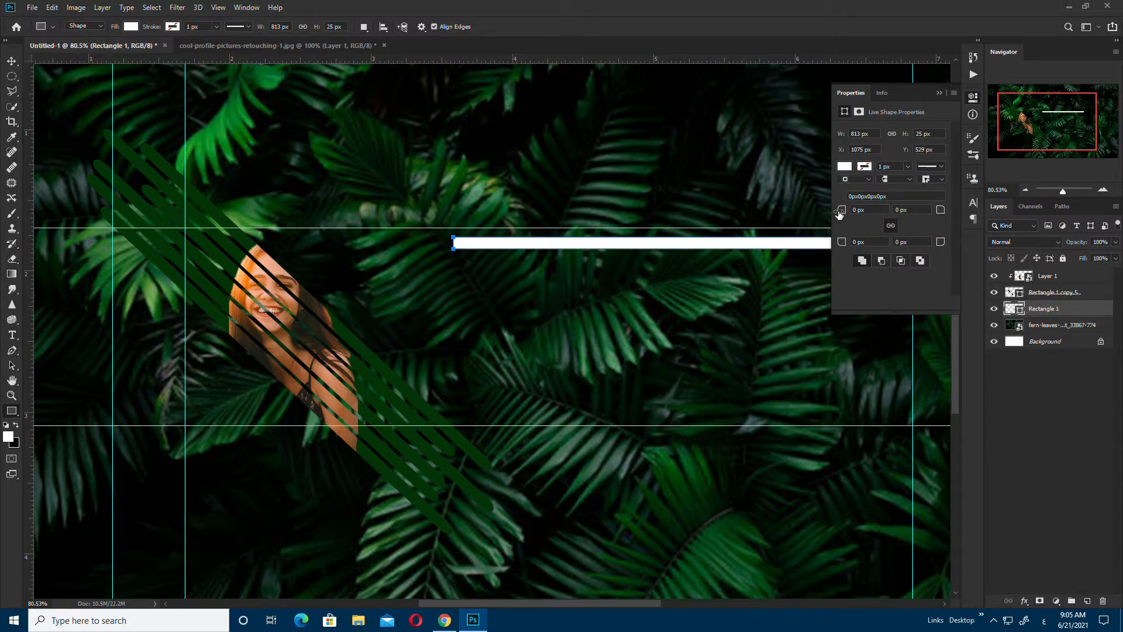
key(Return)
Step: Move the white bar down-left and rotate it about 43° beside the stripes
key(v)
drag(572, 245, 161, 422)
key(ctrl+t)
drag(462, 409, 421, 555)
drag(332, 482, 344, 449)
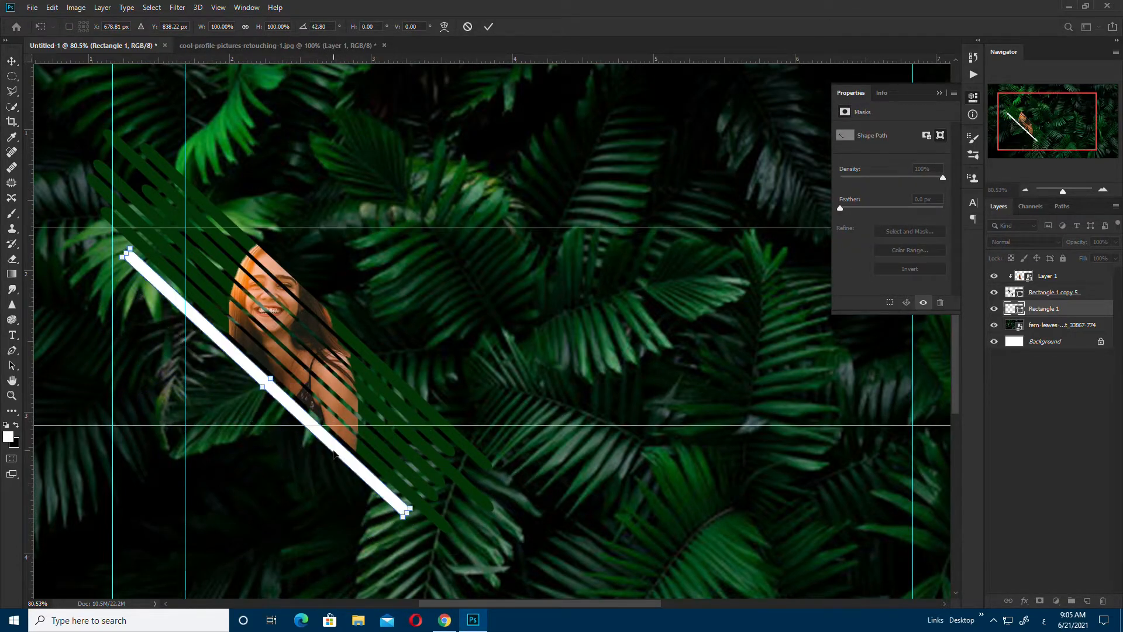
key(Return)
Step: Convert the bar to a path and drag a copy of it up and right
click(537, 231)
key(ctrl+t)
click(547, 239)
drag(341, 453, 418, 377)
scroll(419, 377, down, 1)
Step: Nudge the white bar and move its copy layer above the green stripes, releasing its clipping
scroll(418, 357, down, 1)
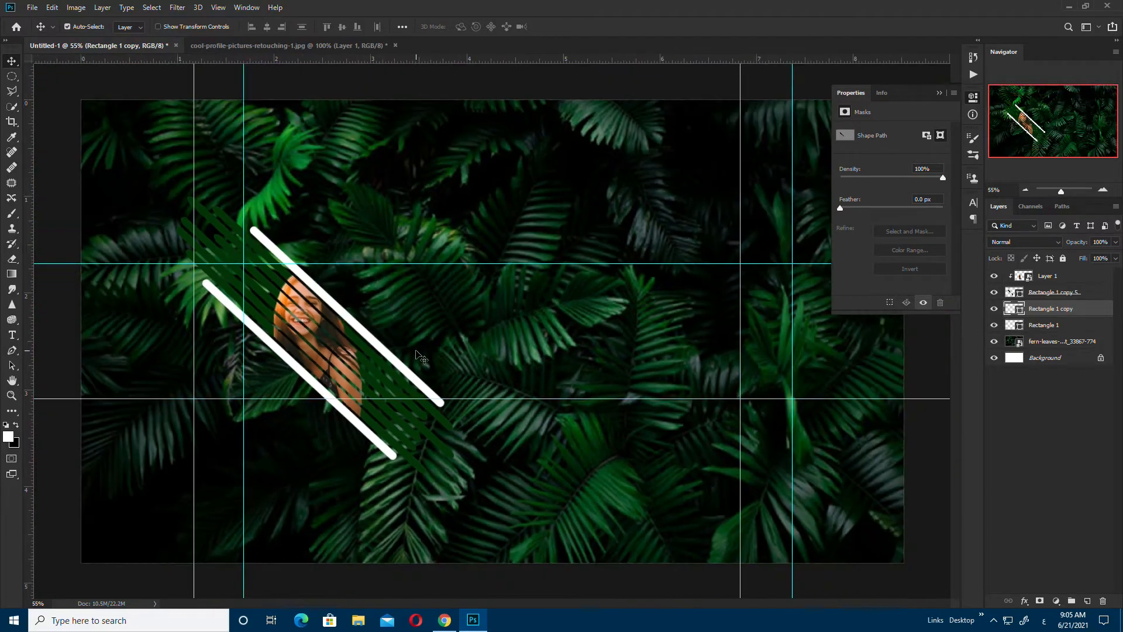
scroll(374, 357, up, 3)
drag(361, 260, 357, 262)
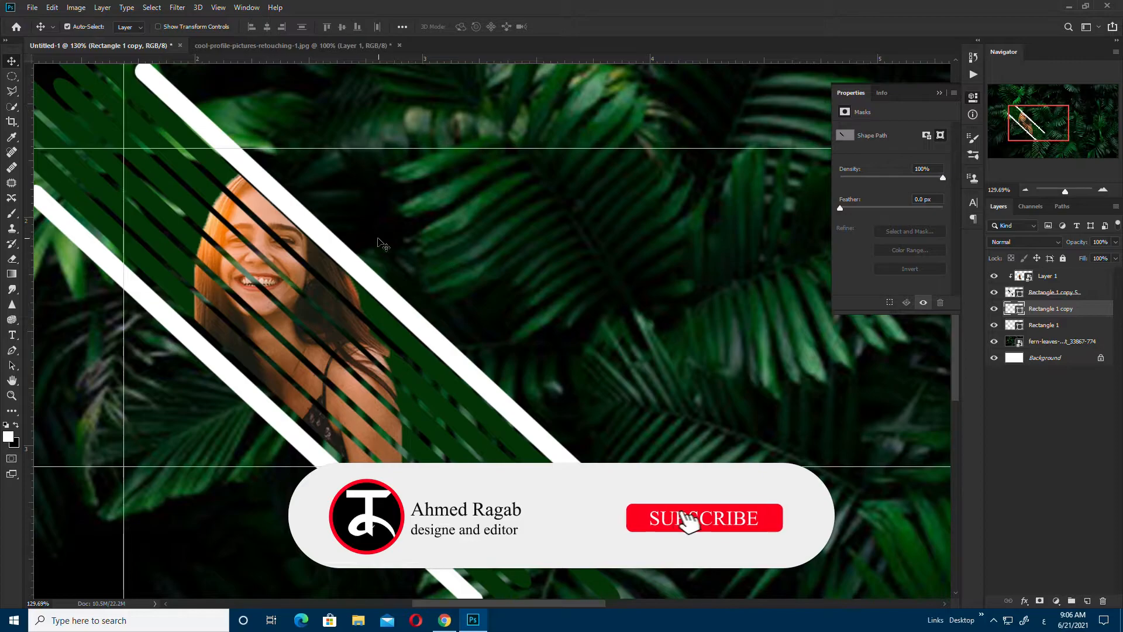
drag(1049, 319, 1065, 294)
right_click(1066, 295)
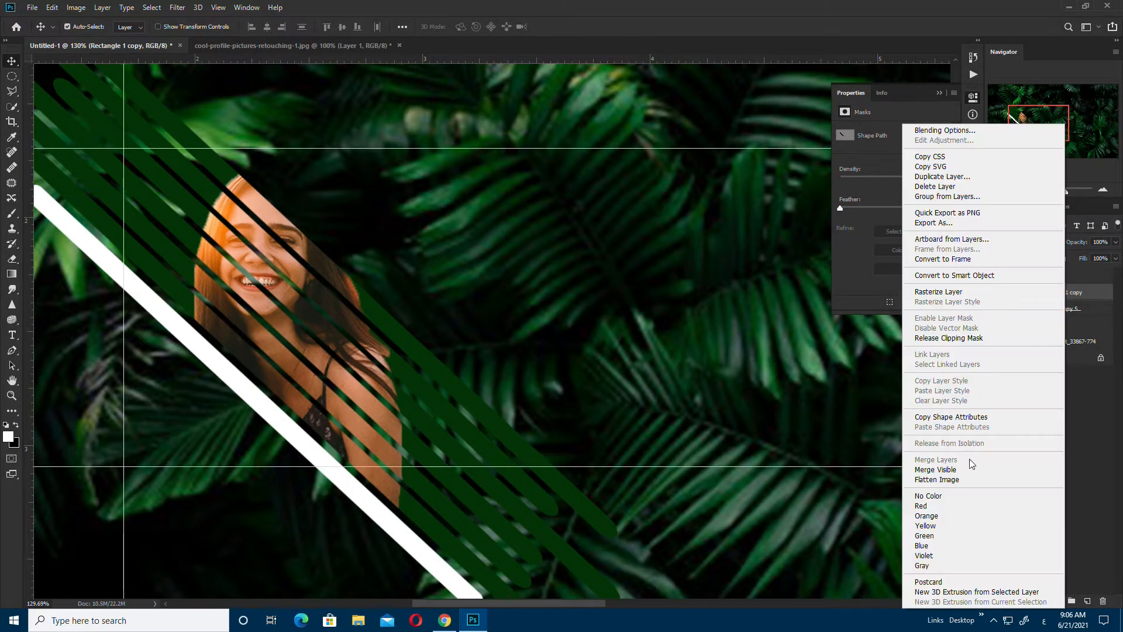
click(968, 337)
Step: Merge the selected white bar layers into one shape and reapply the clipping mask
right_click(1049, 276)
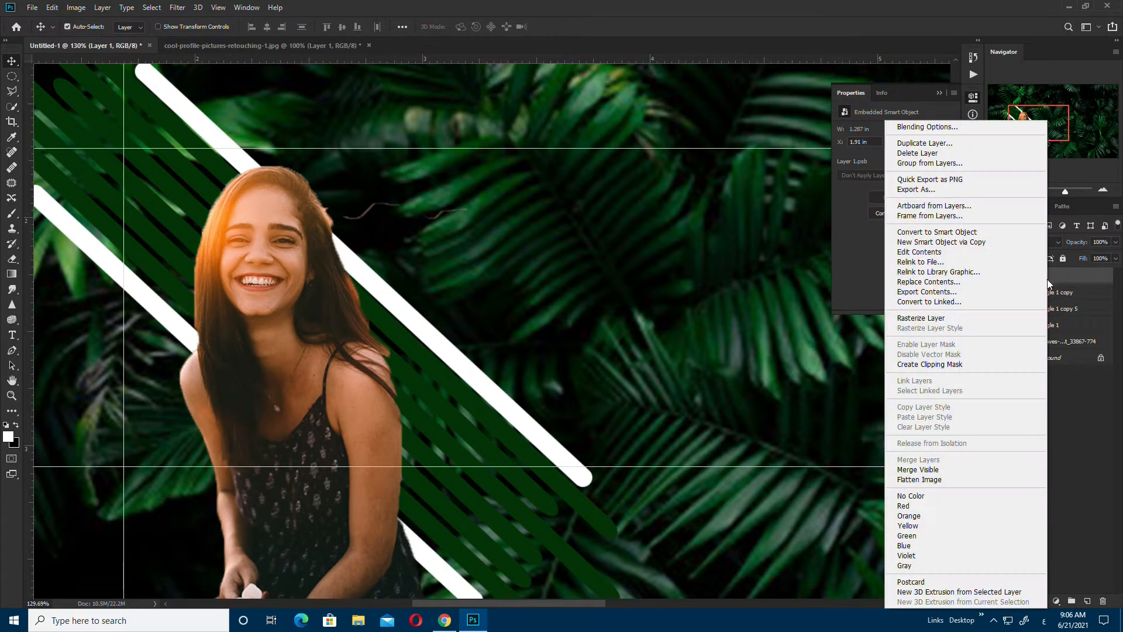
click(970, 365)
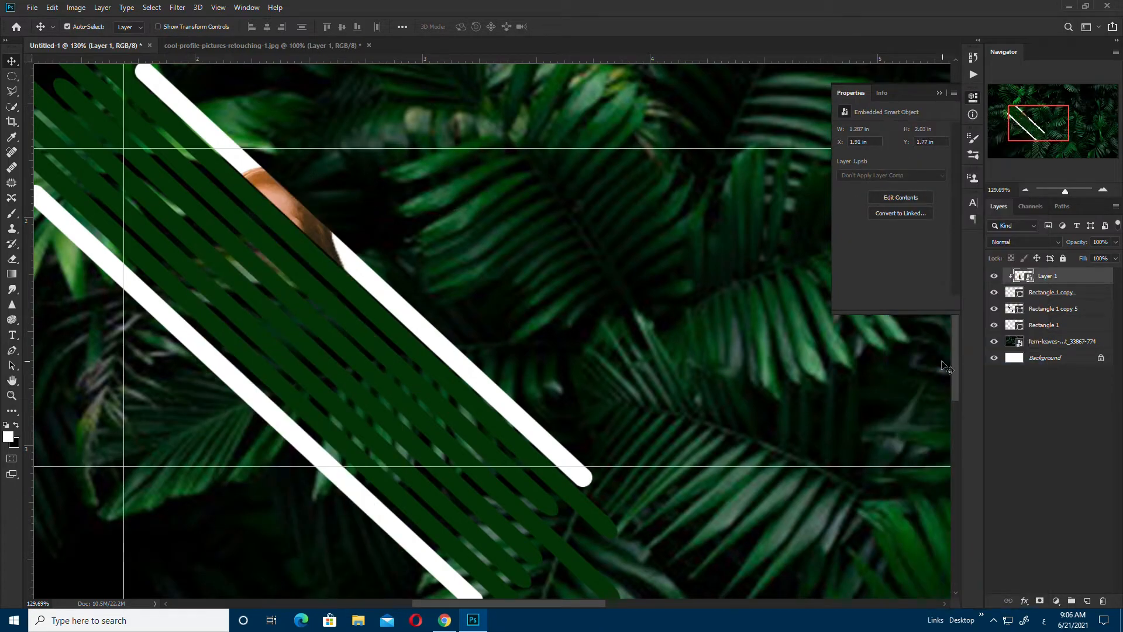
key(ctrl+z)
click(1053, 293)
shift+click(1047, 324)
right_click(1047, 325)
click(907, 460)
right_click(1047, 276)
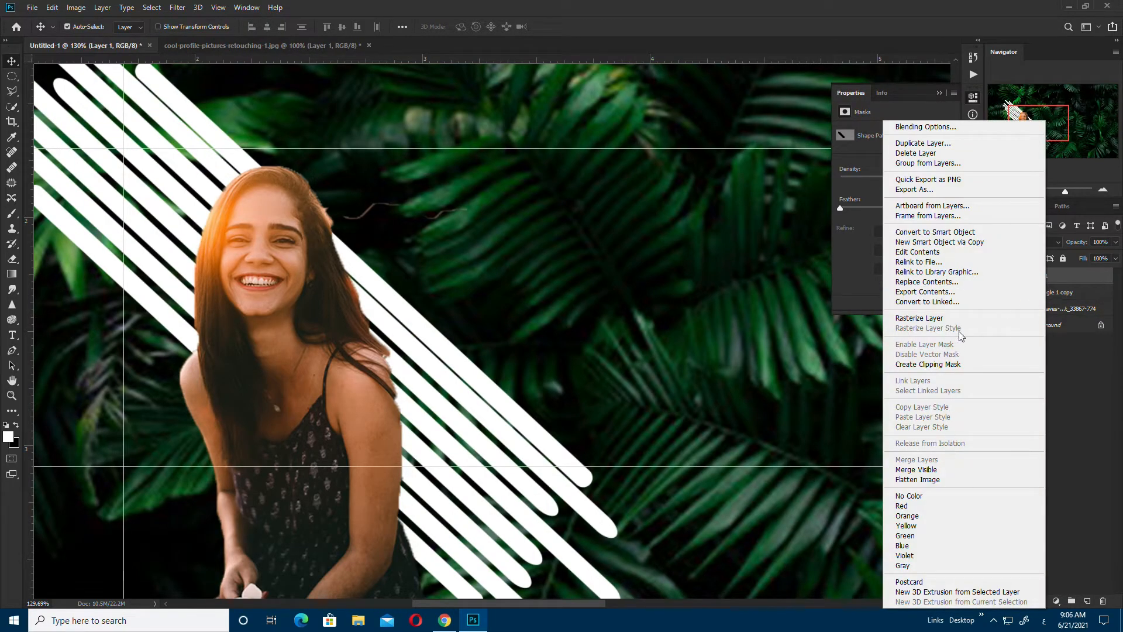
click(993, 362)
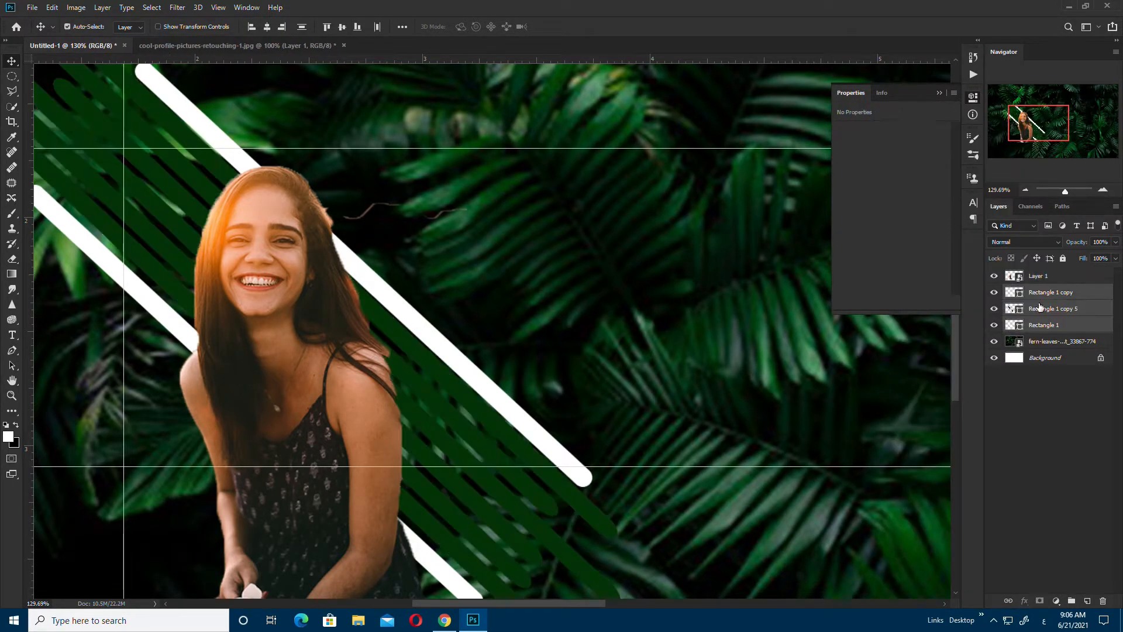
click(1041, 464)
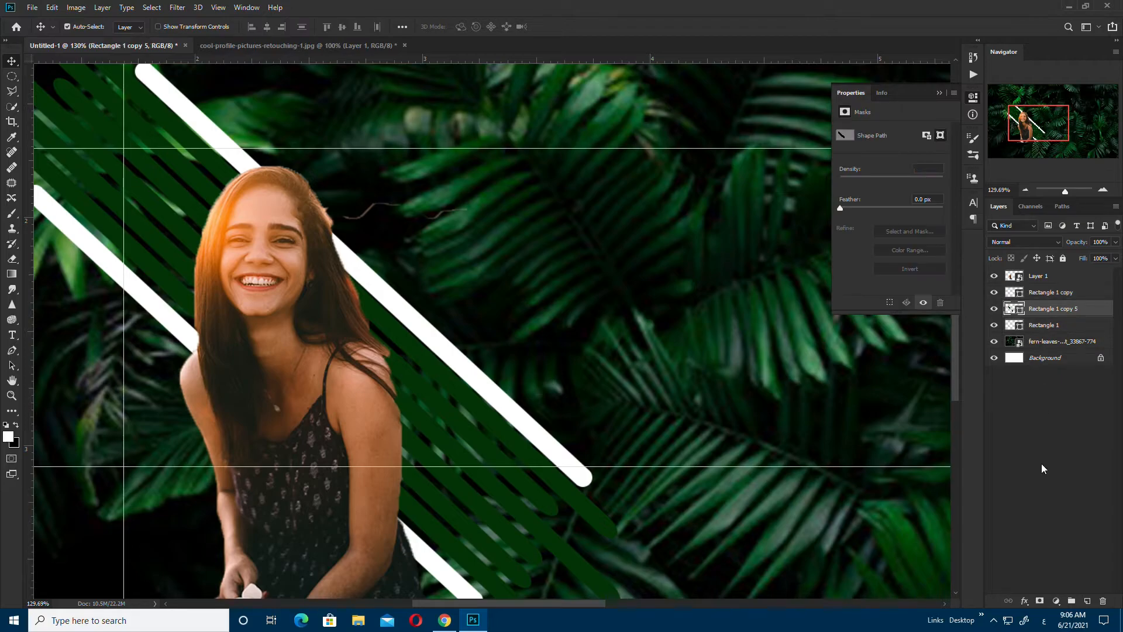
Step: Clip the portrait to the stripes and reorder Rectangle 1 copy below Rectangle 1 copy 5
scroll(507, 419, down, 2)
scroll(586, 358, down, 3)
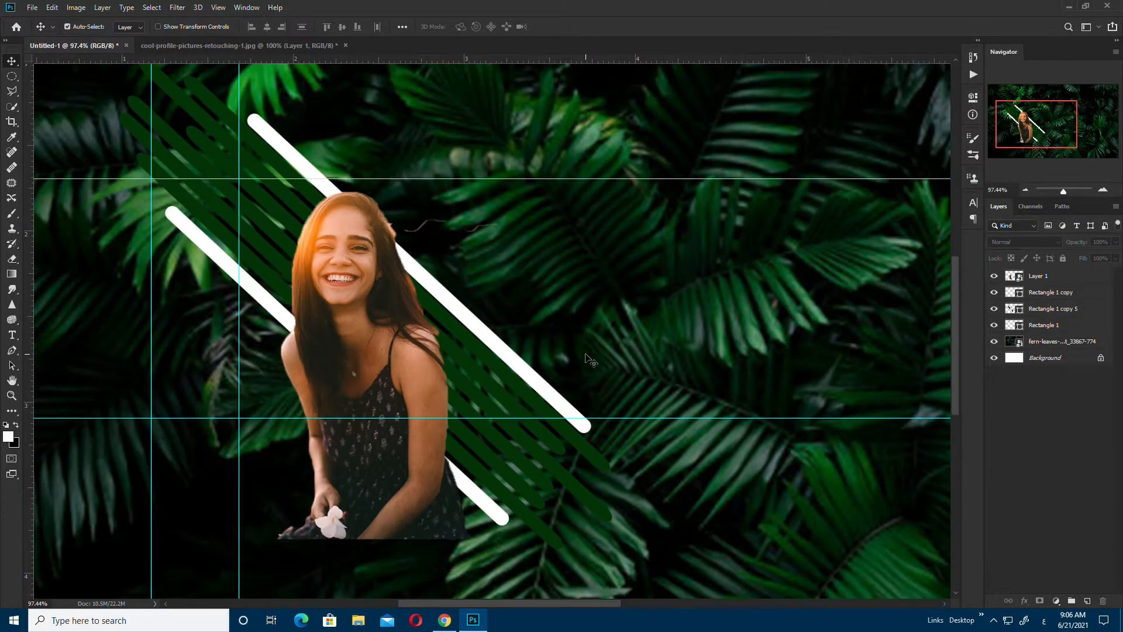
scroll(847, 301, up, 1)
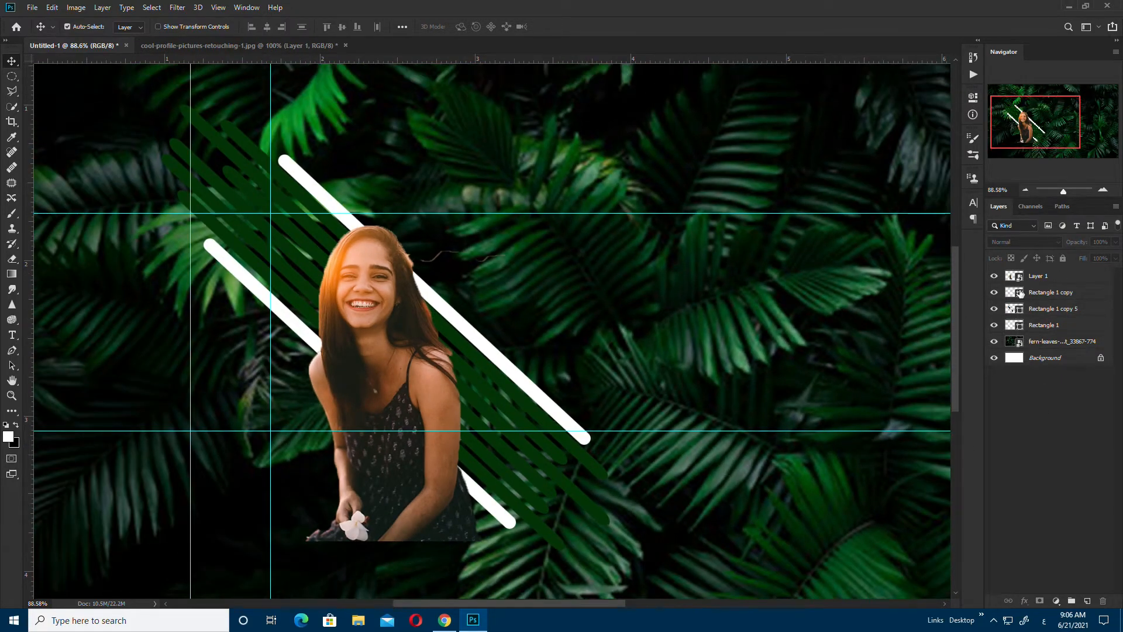
right_click(1056, 279)
click(967, 363)
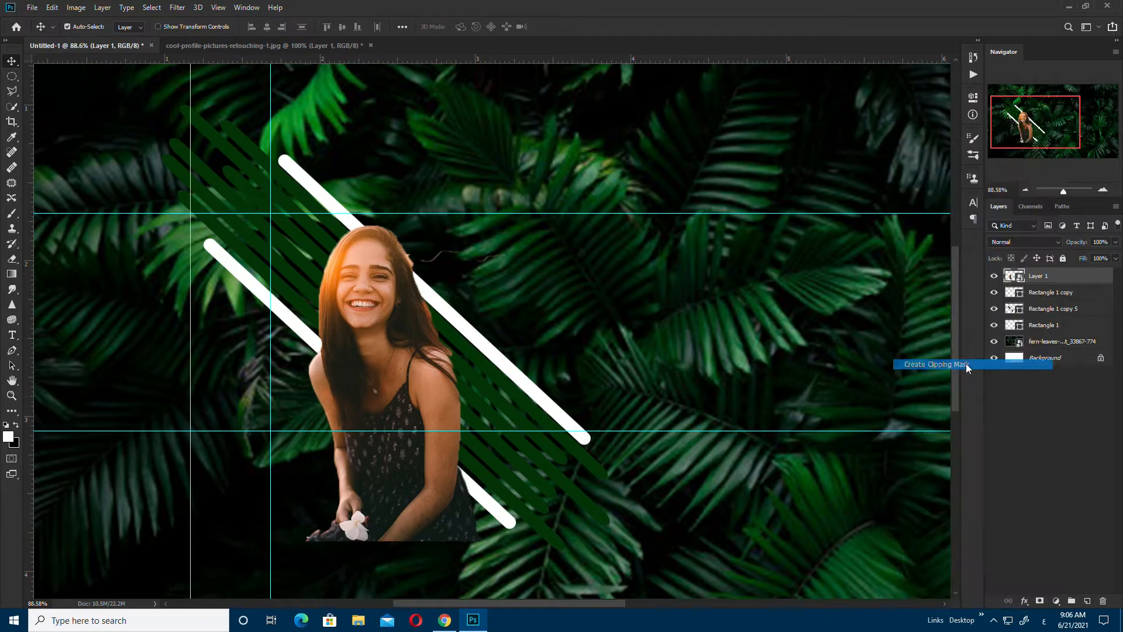
click(1056, 315)
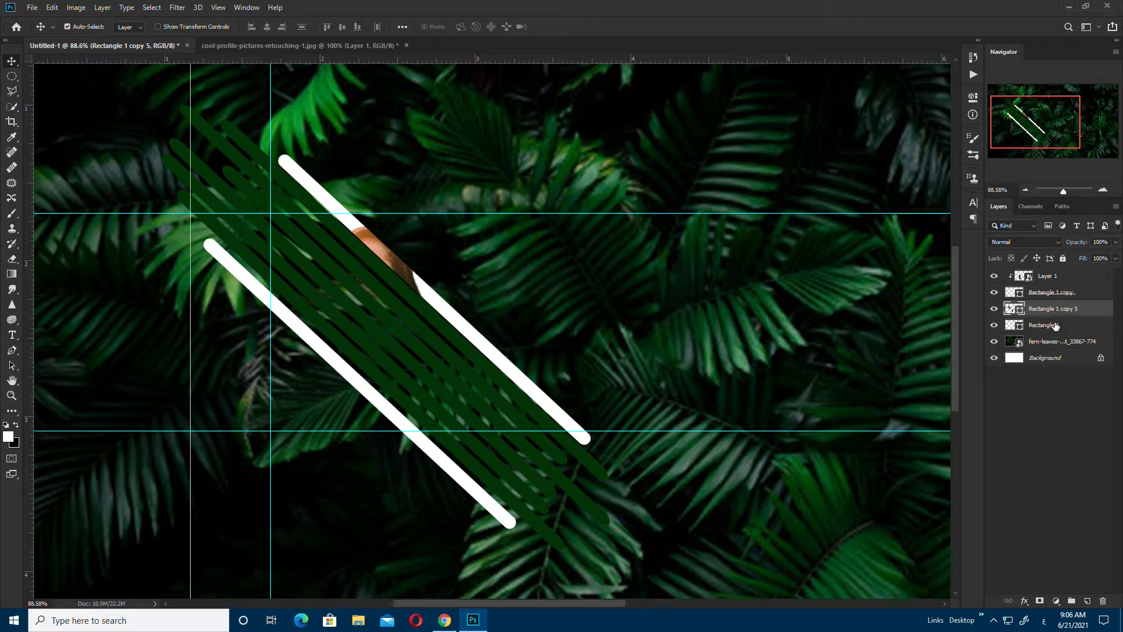
click(1056, 293)
drag(1045, 331, 1047, 321)
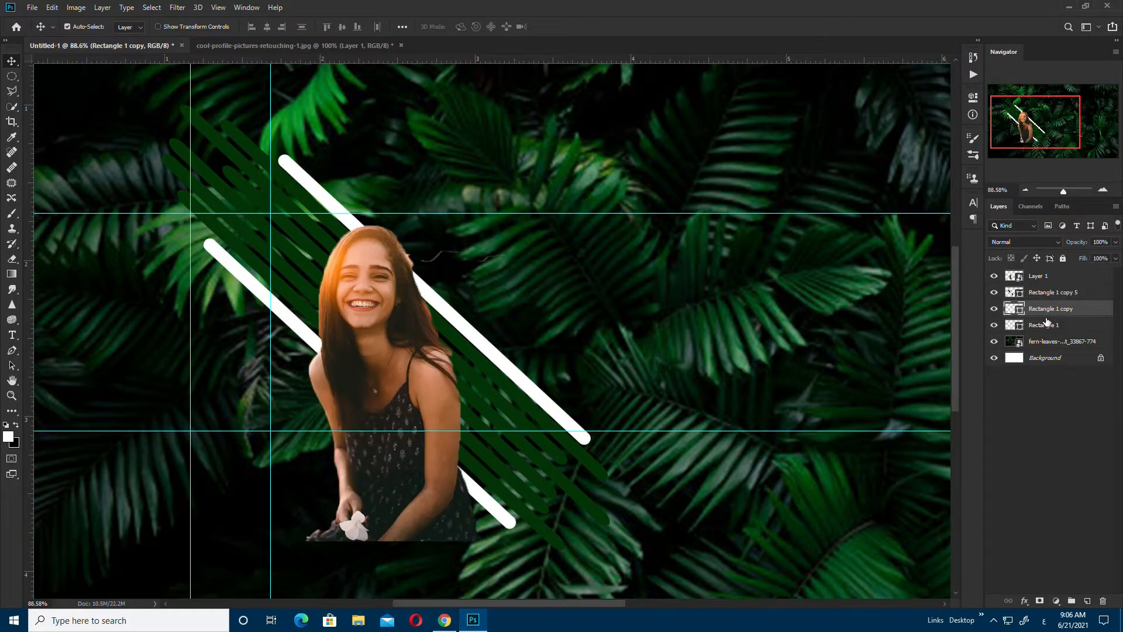
alt+click(1045, 285)
Step: Move the upper white stripe and shorten it to a brief diagonal dash beside the face
drag(484, 316, 440, 312)
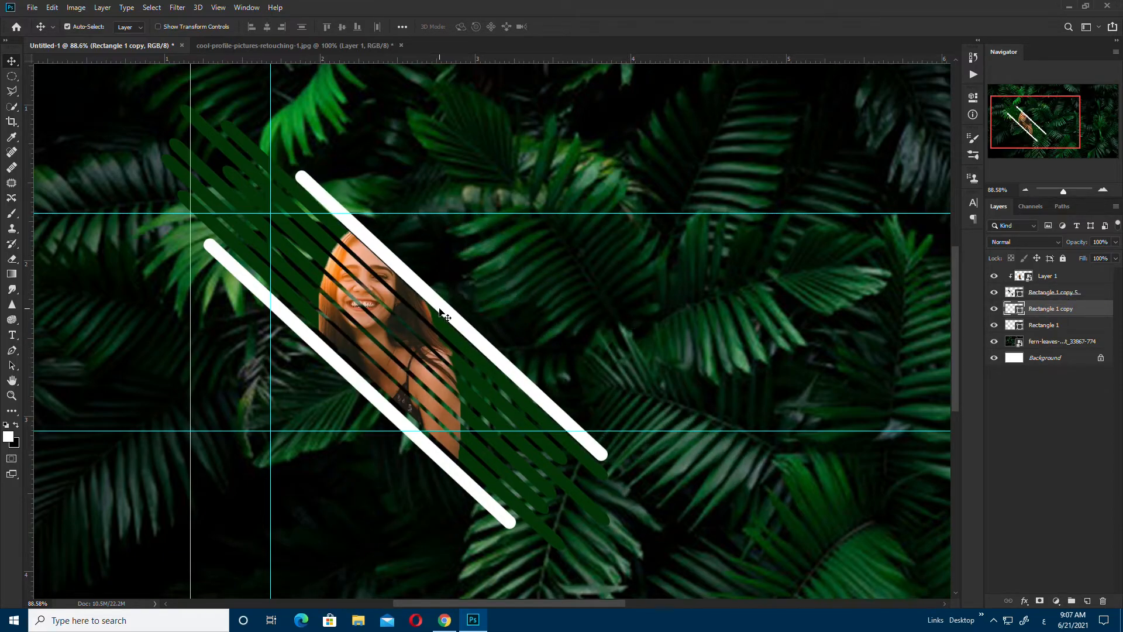
key(ctrl+t)
drag(611, 459, 442, 316)
key(Return)
key(ctrl+0)
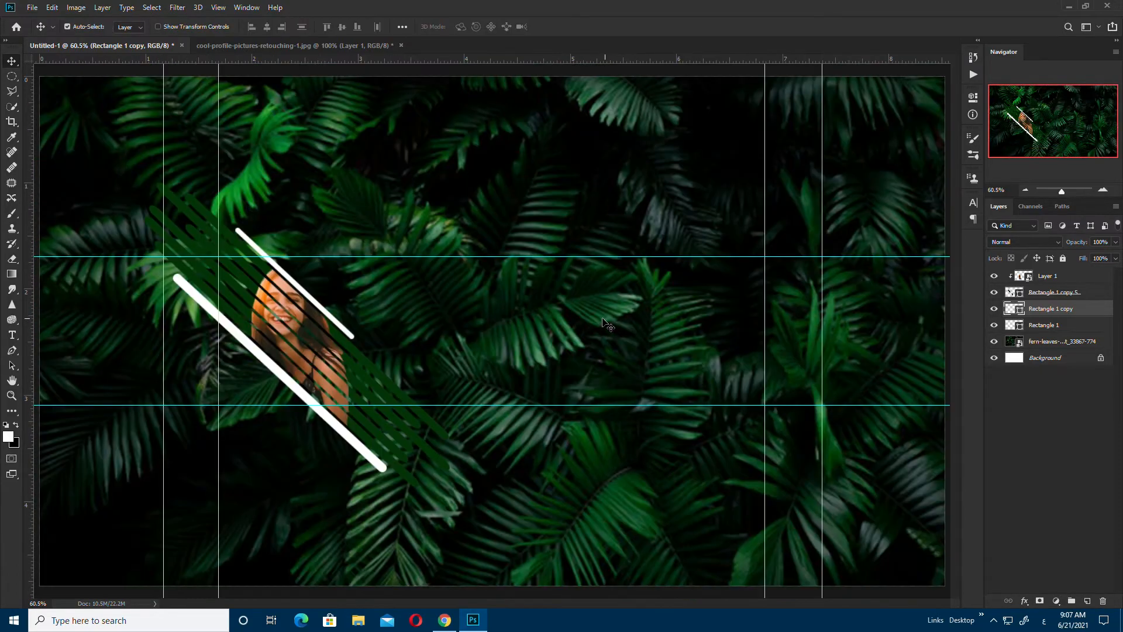
Step: Type a white text line reading 'NAME:' followed by the person's full name, then commit it
key(t)
click(413, 304)
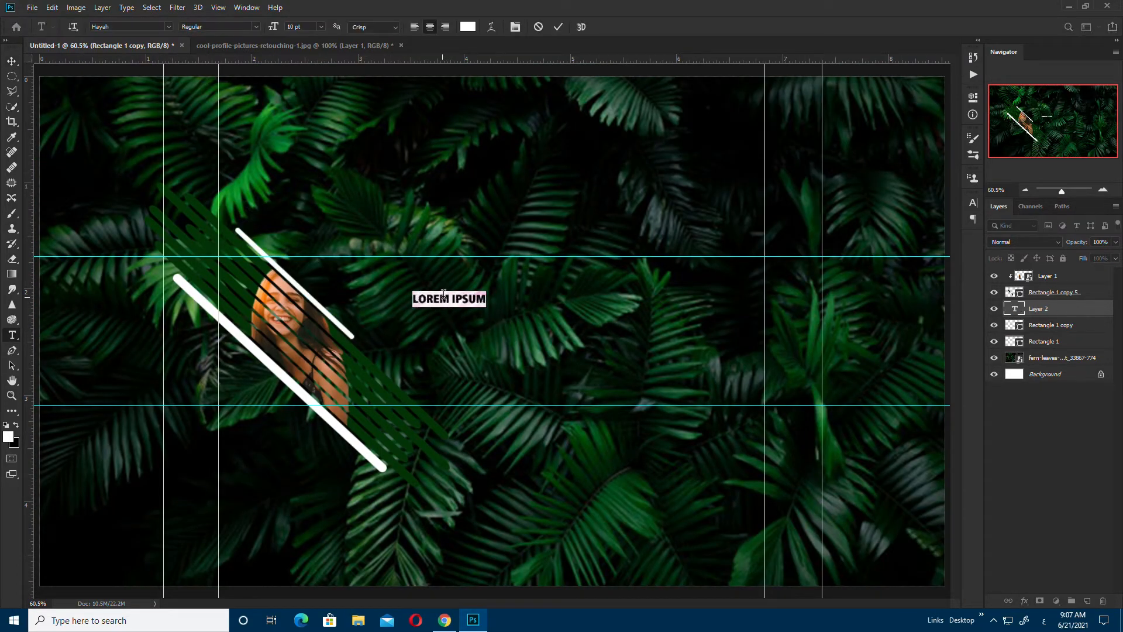
text(ىشة)
key(BackSpace)
key(BackSpace)
key(BackSpace)
key(alt+shift)
text(NAME:)
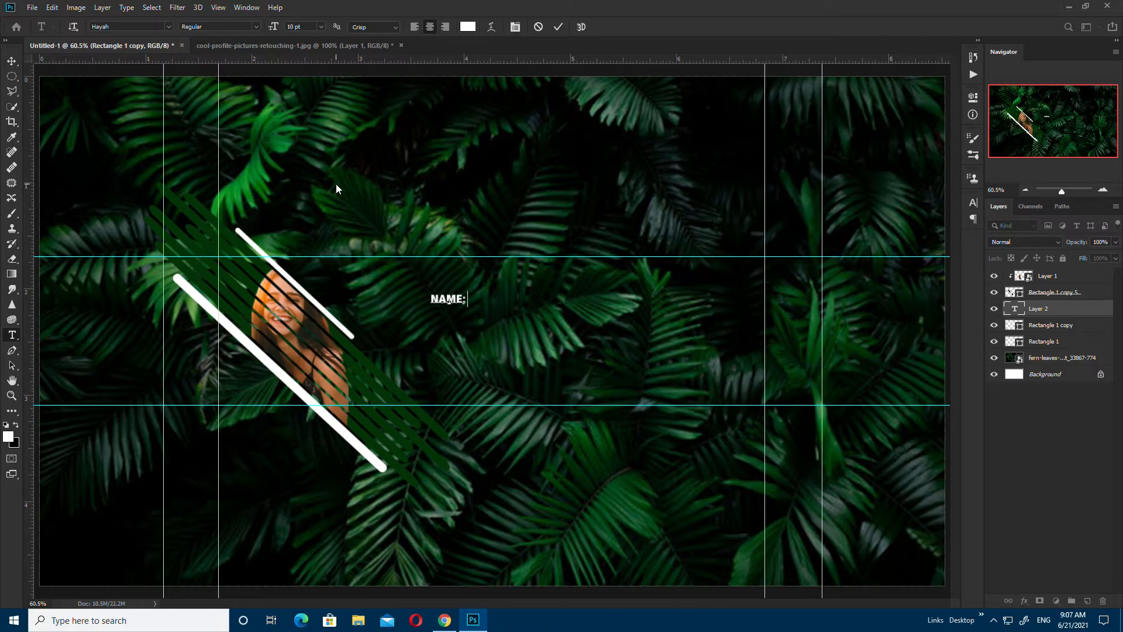
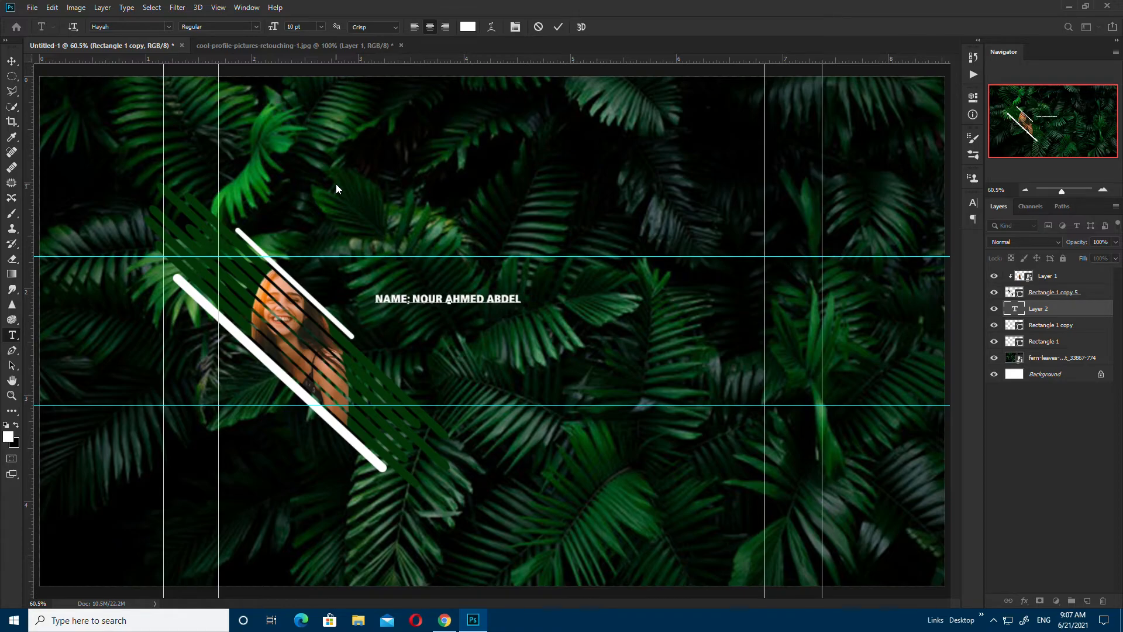
key(ctrl+Return)
key(v)
Step: Scale the name text to about 210% and move it right of the portrait
key(ctrl+t)
drag(540, 290, 632, 257)
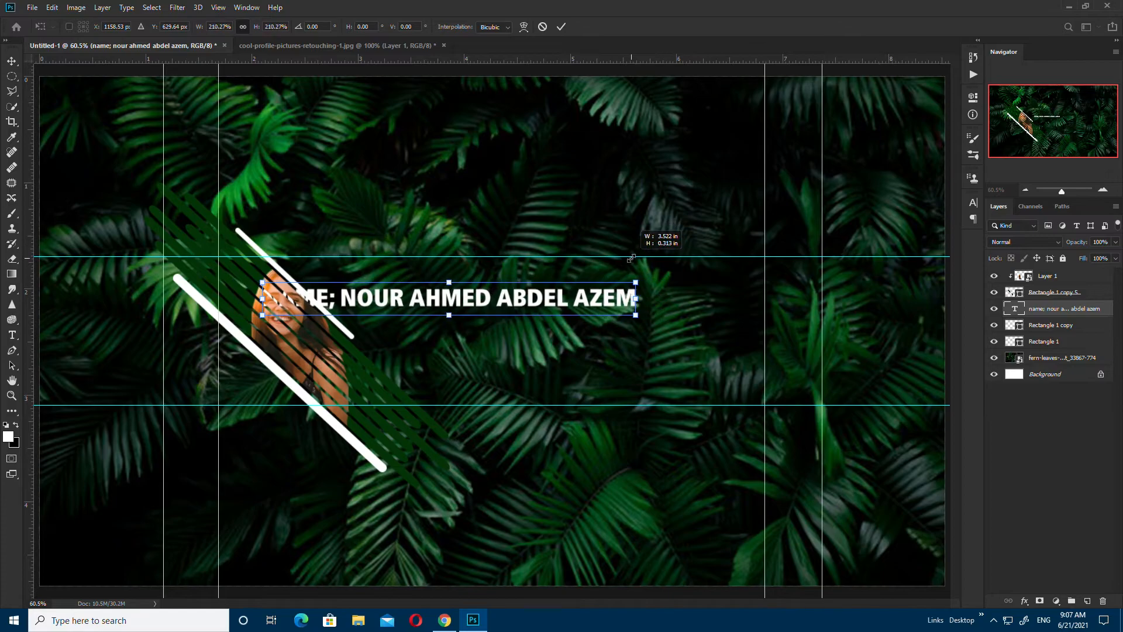
drag(528, 300, 606, 287)
key(Return)
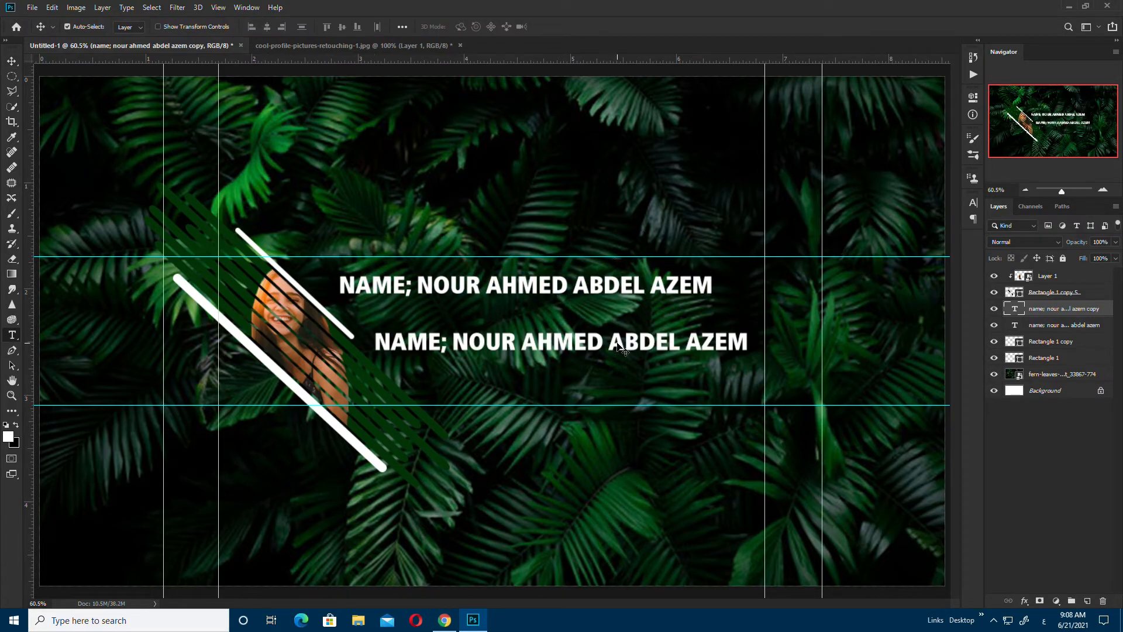
Step: Turn the duplicated name layer into a smaller Arial 'DIARY CONTENT CREATOR' subtitle beneath the name
double_click(614, 342)
text(DIARY CONTENT CREATOR)
click(12, 61)
drag(656, 340, 664, 309)
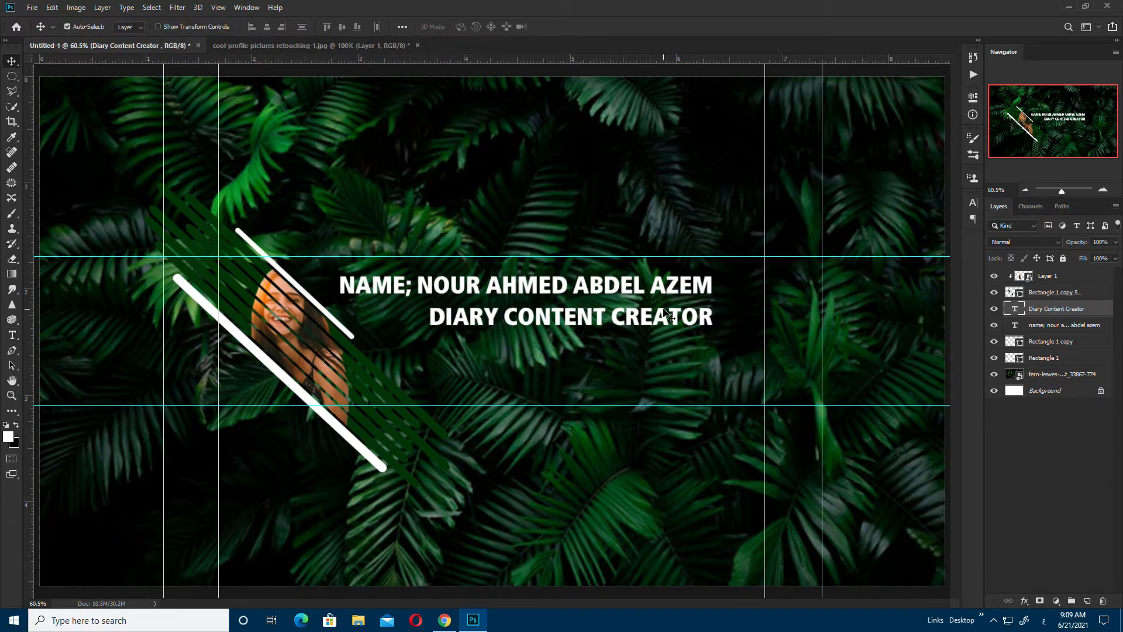
key(t)
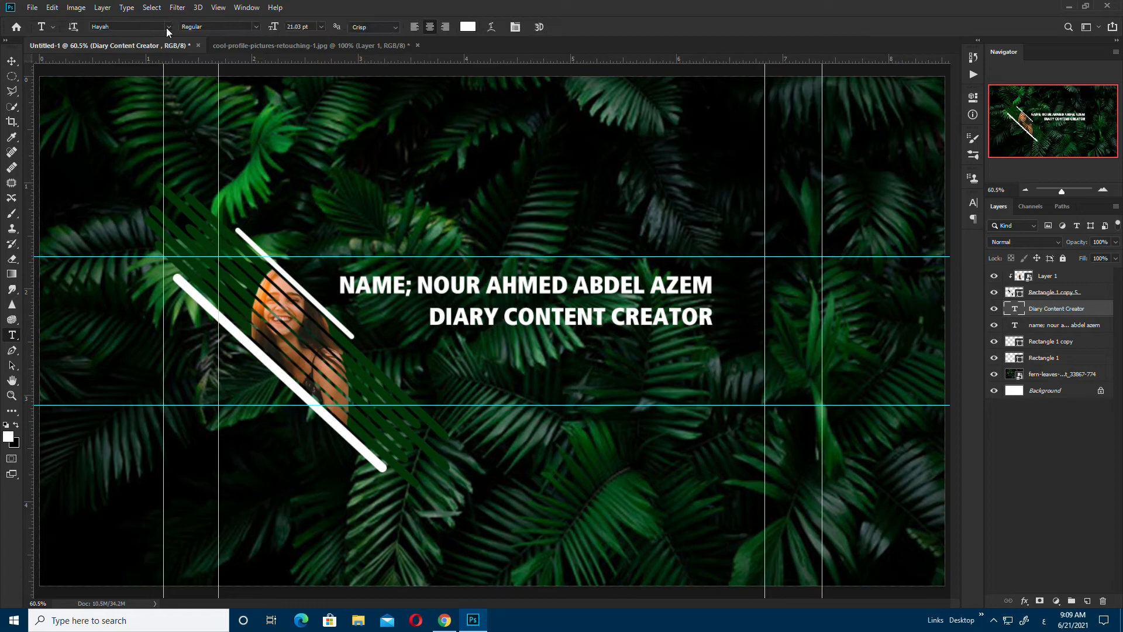
click(168, 27)
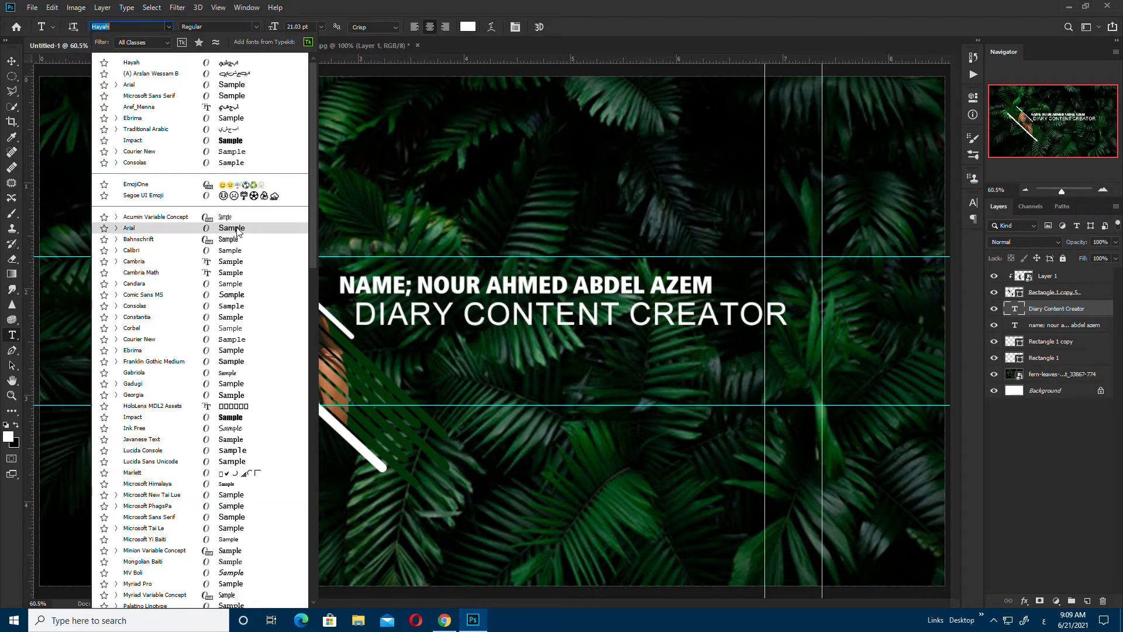
click(129, 85)
key(ctrl+t)
drag(788, 296, 687, 320)
drag(667, 320, 659, 345)
key(Return)
Step: Add the 'VIDEO EVERY WEEK' line from a subtitle copy and right-align both subtitle lines
scroll(699, 371, down, 1)
triple_click(659, 346)
click(666, 347)
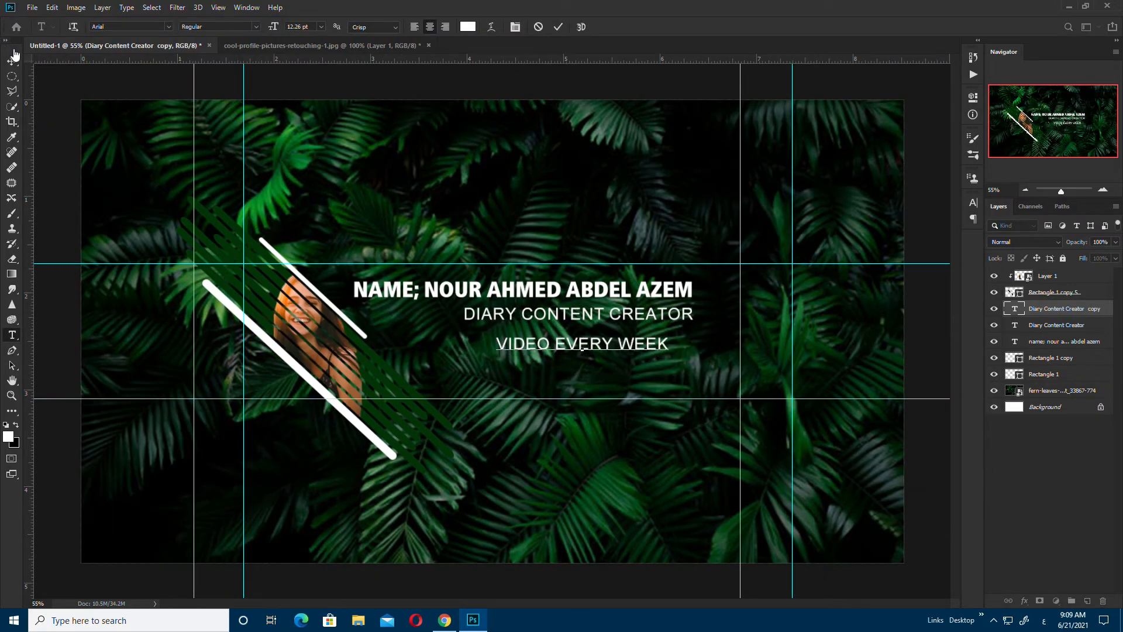
click(12, 61)
drag(623, 341, 649, 362)
mouse_move(651, 313)
mouse_down()
mouse_move(653, 336)
mouse_move(652, 325)
mouse_up()
drag(644, 366, 643, 364)
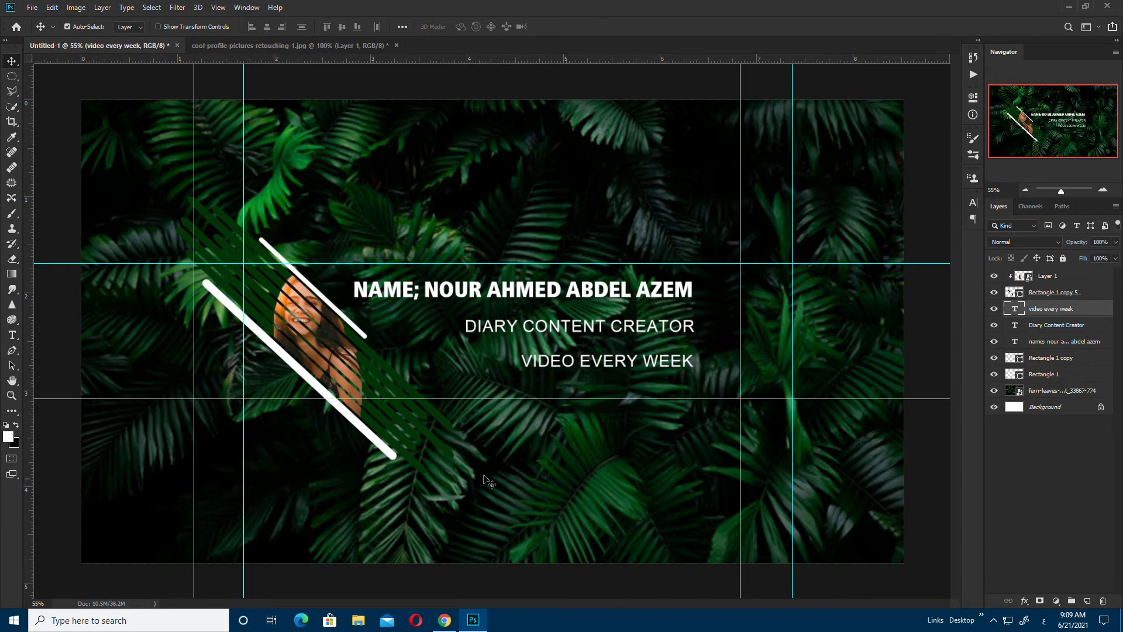
Step: Tighten the spacing of the two subtitle lines and convert the icons layer to a Smart Object
drag(579, 328, 577, 318)
drag(578, 361, 577, 350)
right_click(1084, 304)
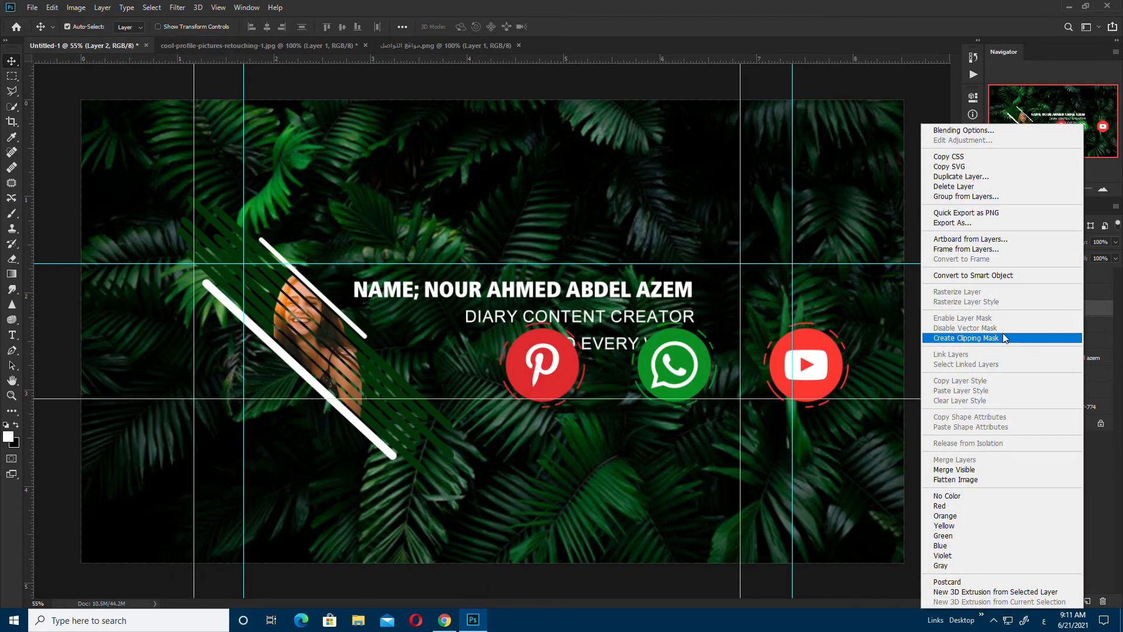
click(1002, 332)
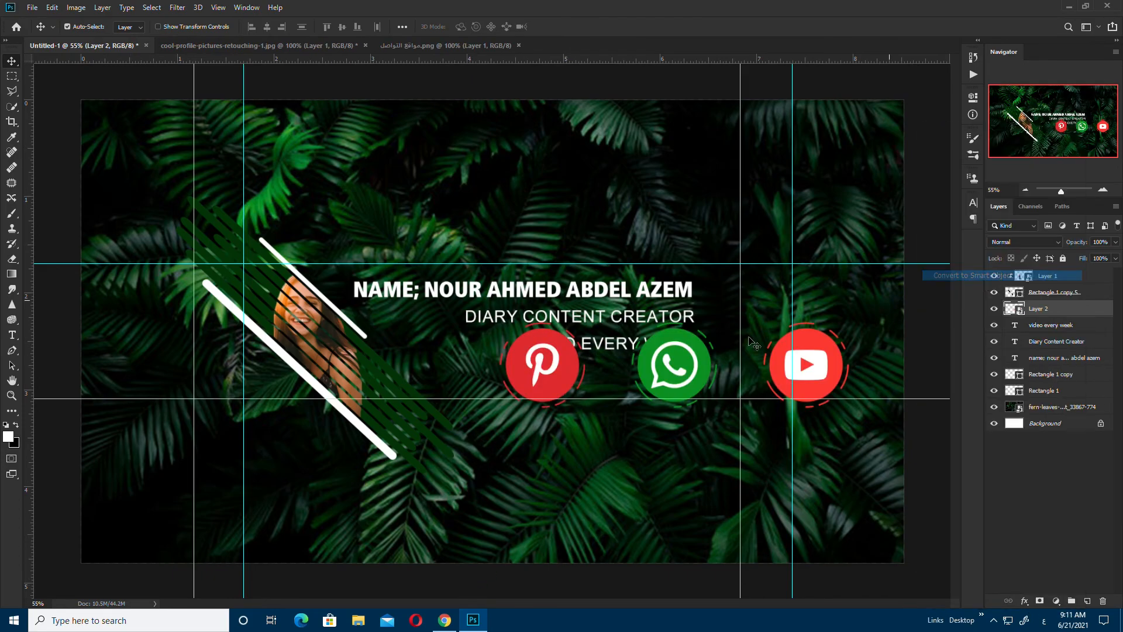
Step: Shrink the Pinterest, WhatsApp and YouTube icons and place them under VIDEO EVERY WEEK
key(ctrl+t)
drag(848, 319, 684, 375)
key(Return)
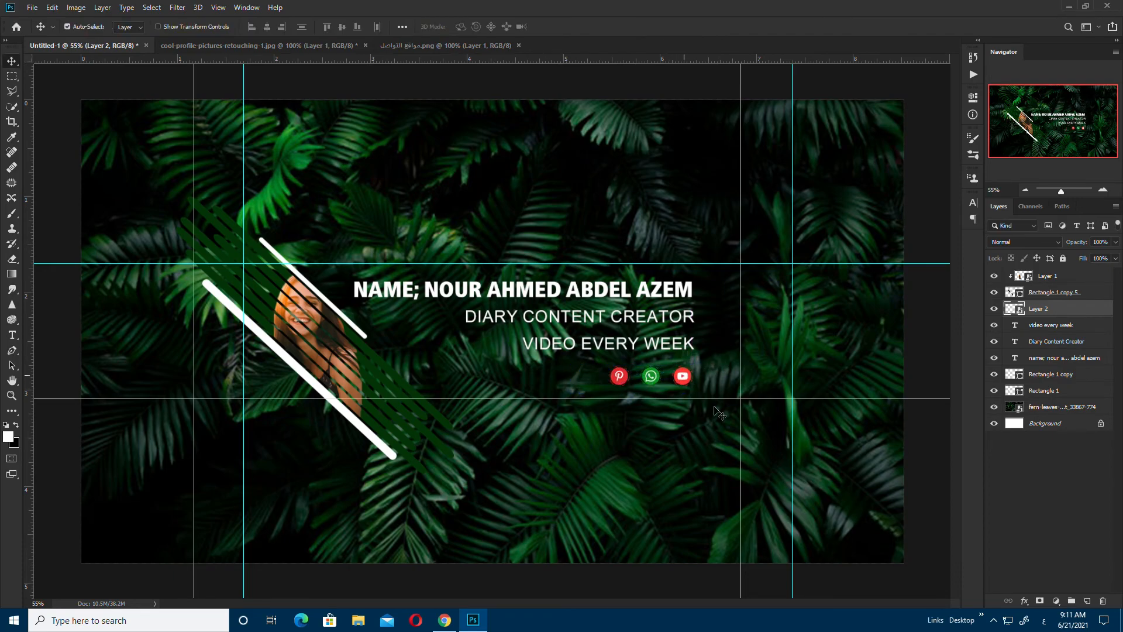
scroll(646, 358, down, 2)
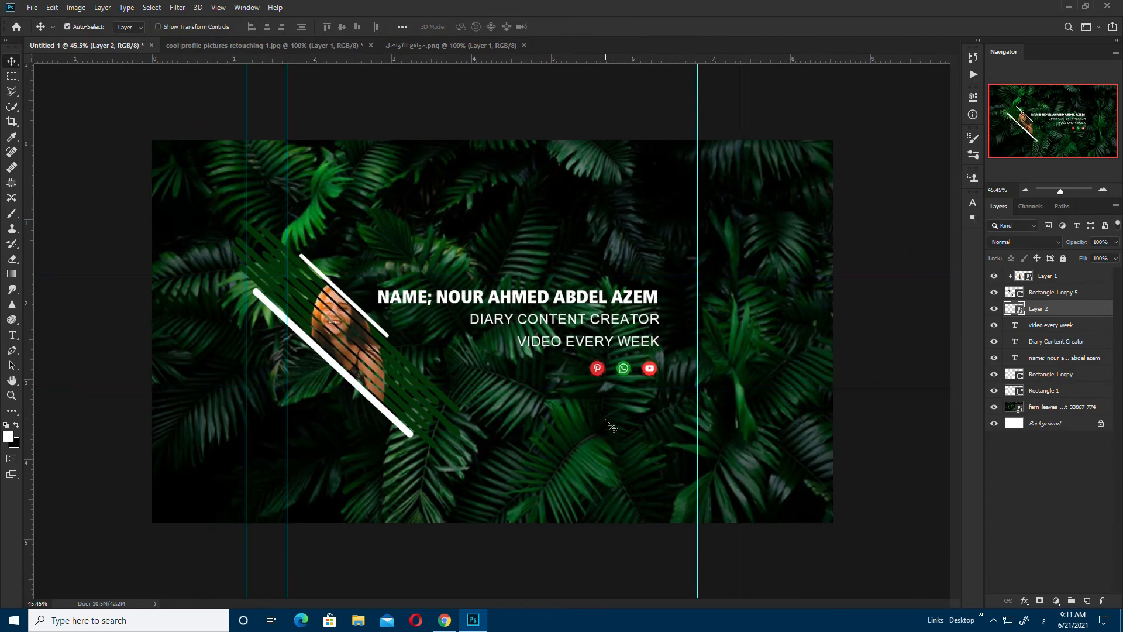
scroll(595, 386, up, 4)
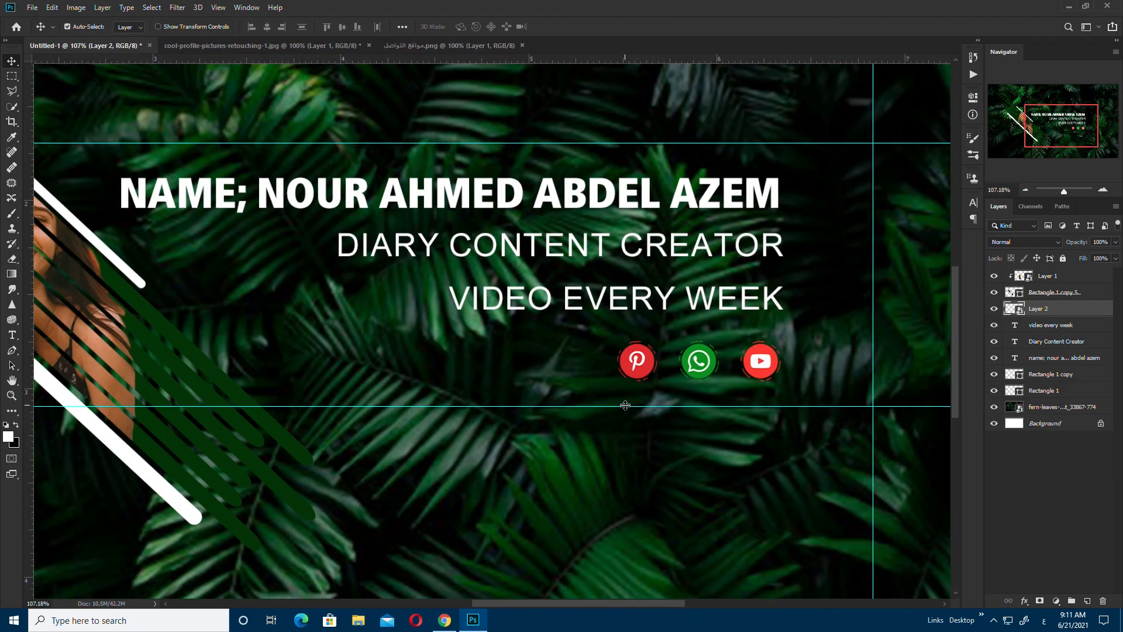
scroll(629, 409, down, 3)
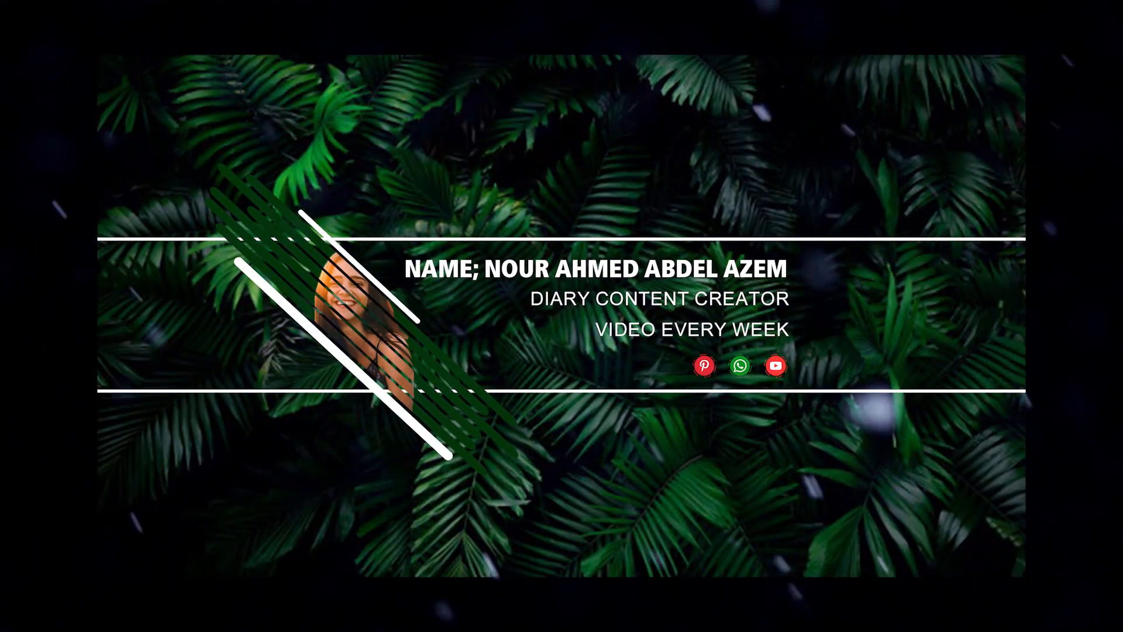